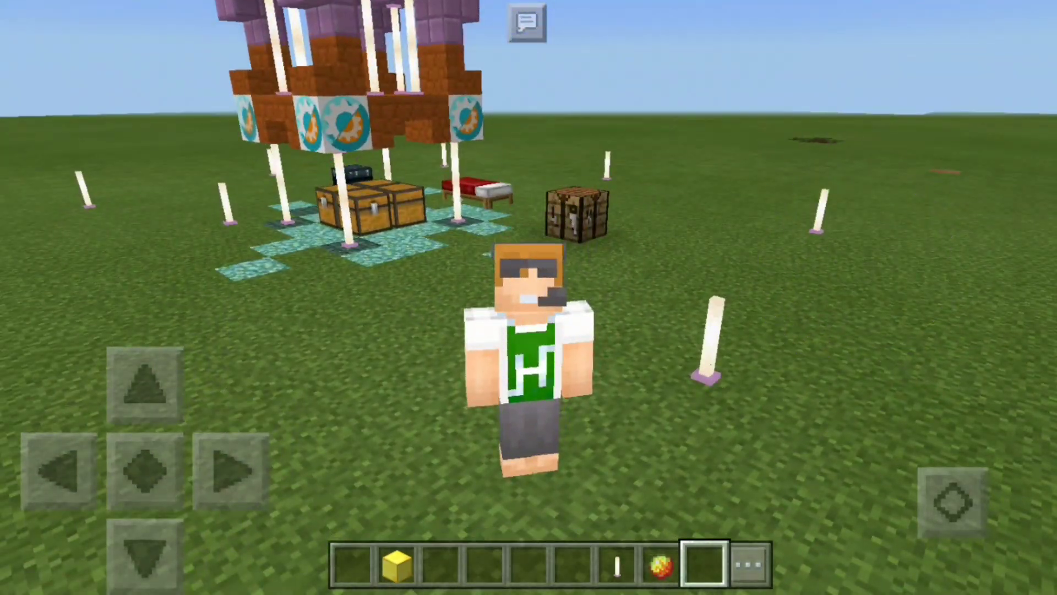
Step: Put the Unknown Orb from the creative Tools tab into hotbar slot 1 and hold it
{"action": "left_click", "coordinate": [748, 565]}
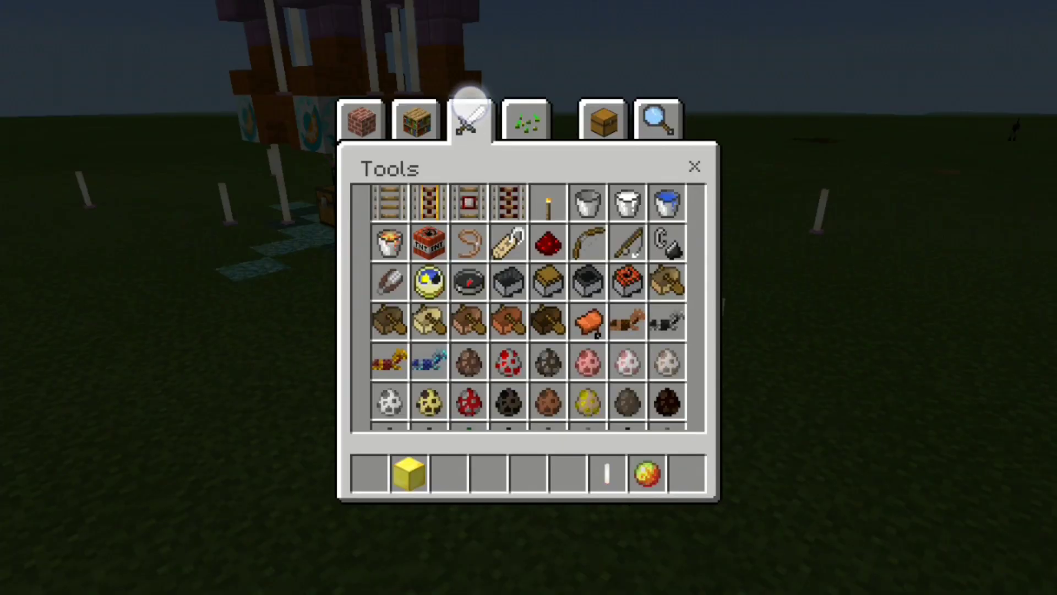
{"action": "left_click_drag", "start_coordinate": [392, 388], "coordinate": [393, 242]}
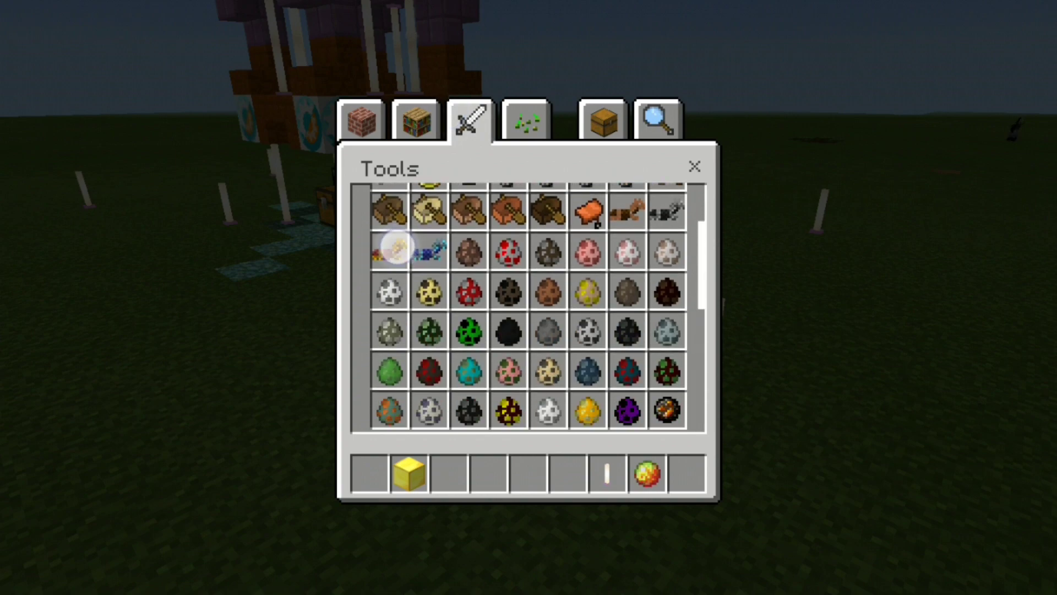
{"action": "left_click", "coordinate": [548, 408]}
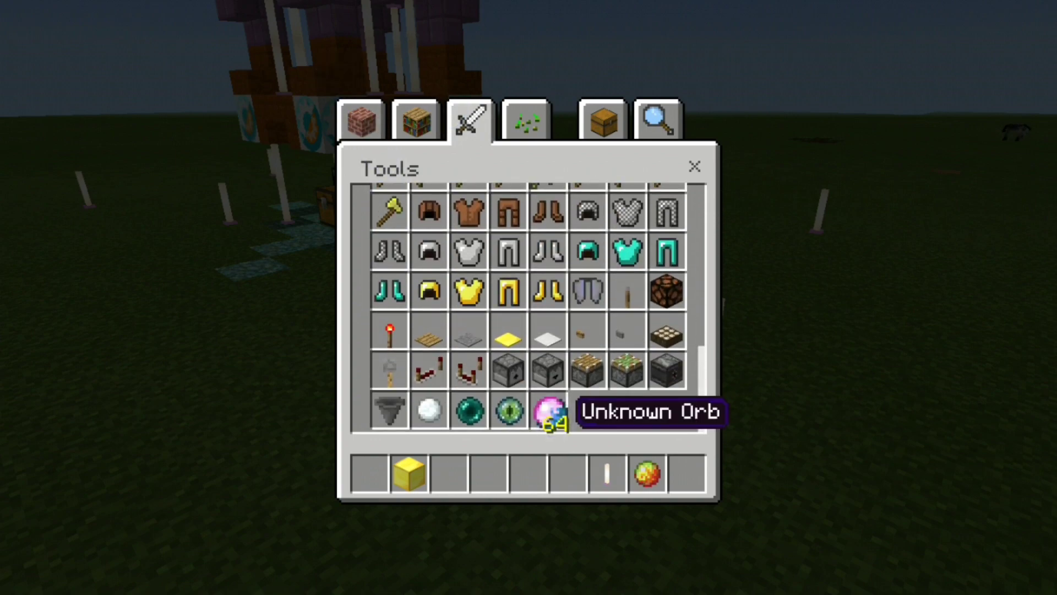
{"action": "left_click_drag", "start_coordinate": [700, 388], "coordinate": [695, 178]}
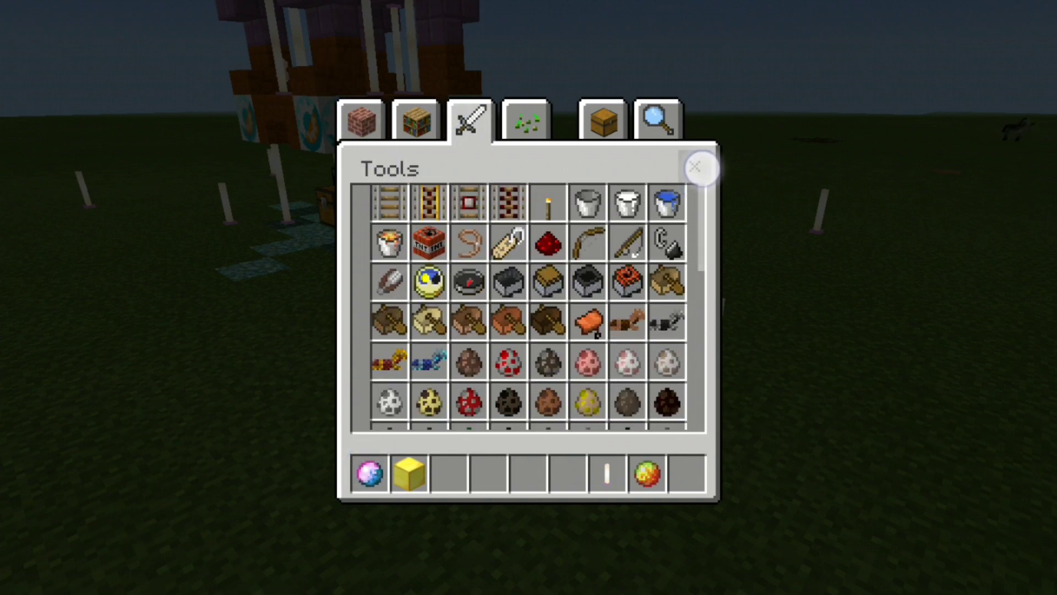
{"action": "left_click", "coordinate": [694, 169]}
{"action": "left_click", "coordinate": [352, 564]}
{"action": "left_click_drag", "start_coordinate": [792, 273], "coordinate": [871, 308]}
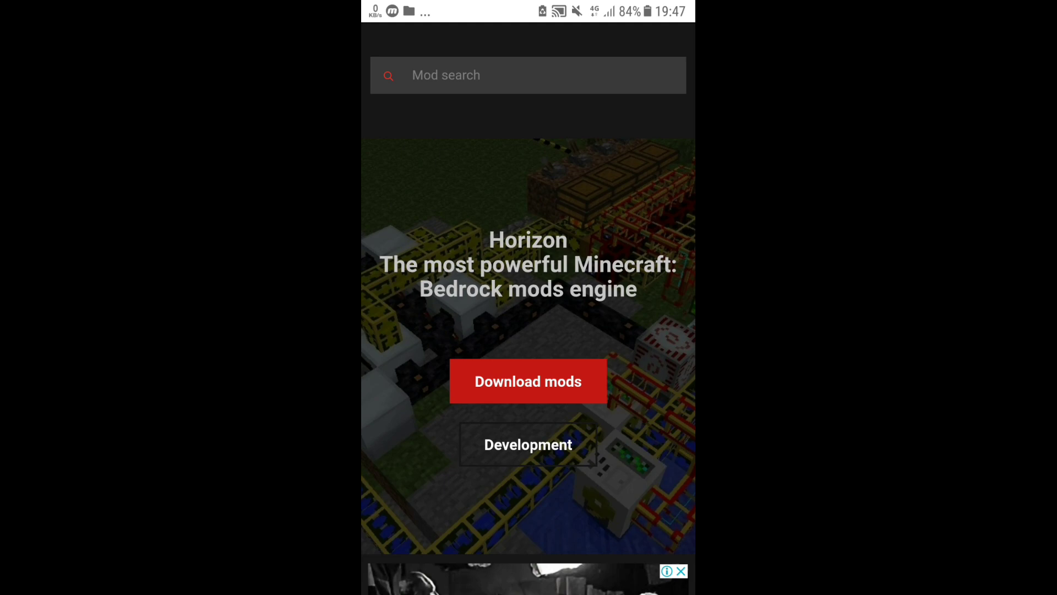
{"action": "scroll", "coordinate": [444, 225], "scroll_direction": "down", "scroll_amount": 2}
{"action": "scroll", "coordinate": [444, 226], "scroll_direction": "up", "scroll_amount": 4}
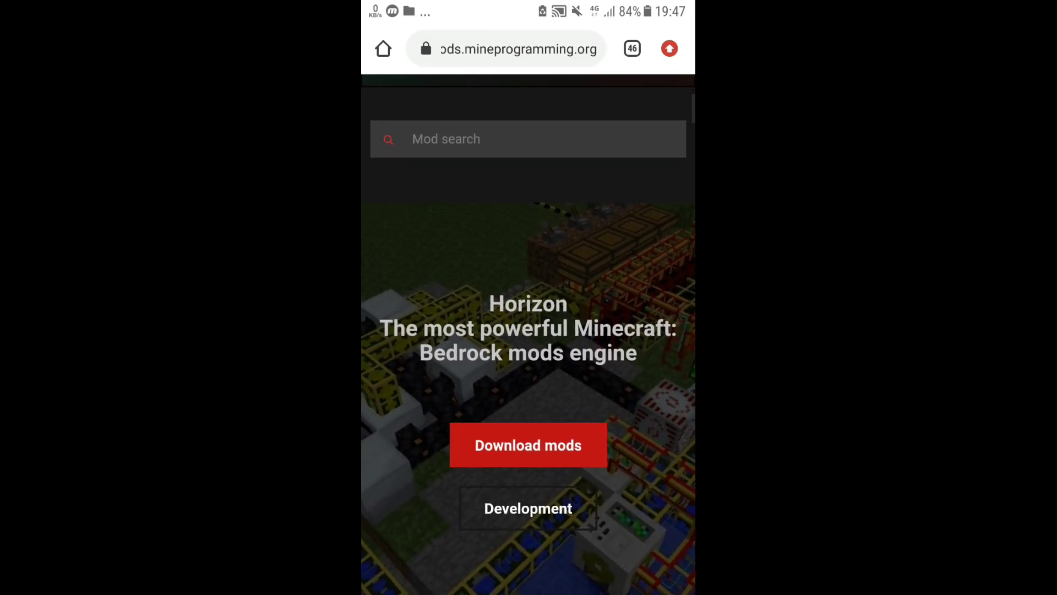
Step: Reload icmods.mineprogramming.org from the address bar
{"action": "left_click", "coordinate": [506, 49]}
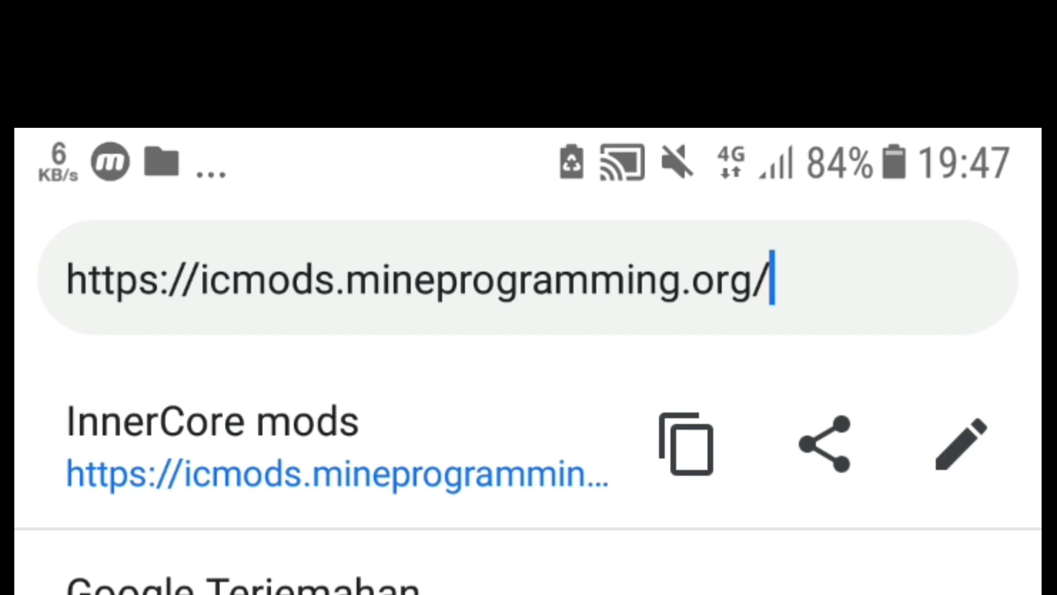
{"action": "key", "text": "Return"}
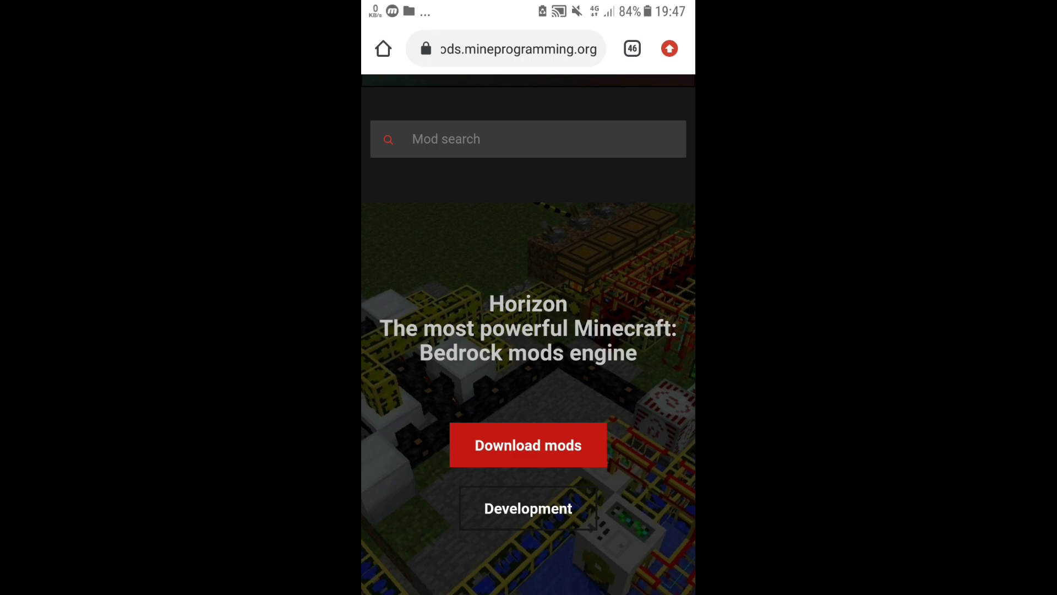
{"action": "scroll", "coordinate": [635, 368], "scroll_direction": "down", "scroll_amount": 2}
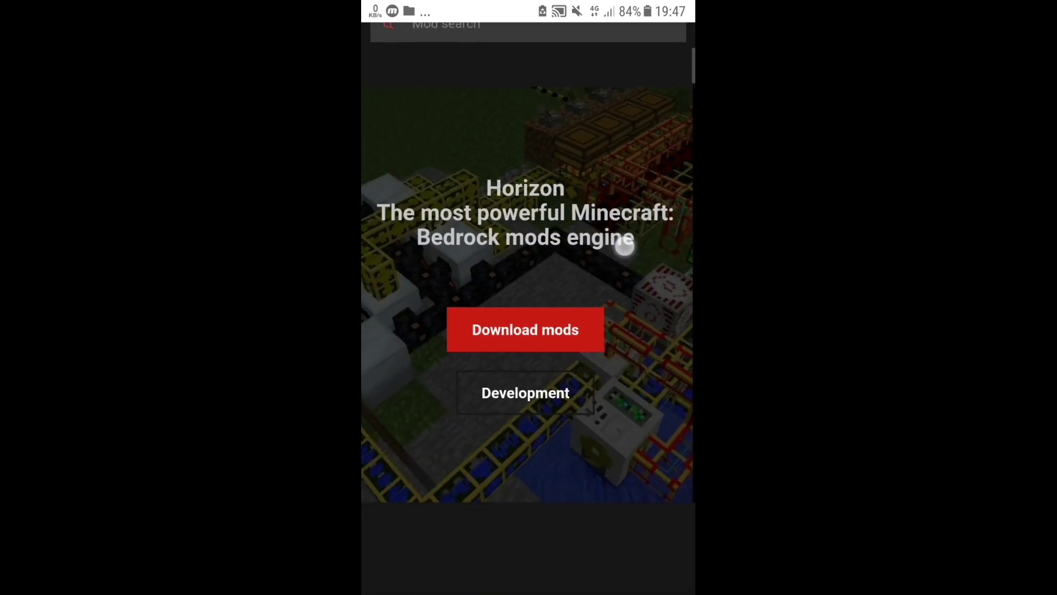
{"action": "scroll", "coordinate": [635, 330], "scroll_direction": "up", "scroll_amount": 5}
Step: Go to the account page through the site navigation menu
{"action": "left_click", "coordinate": [665, 109]}
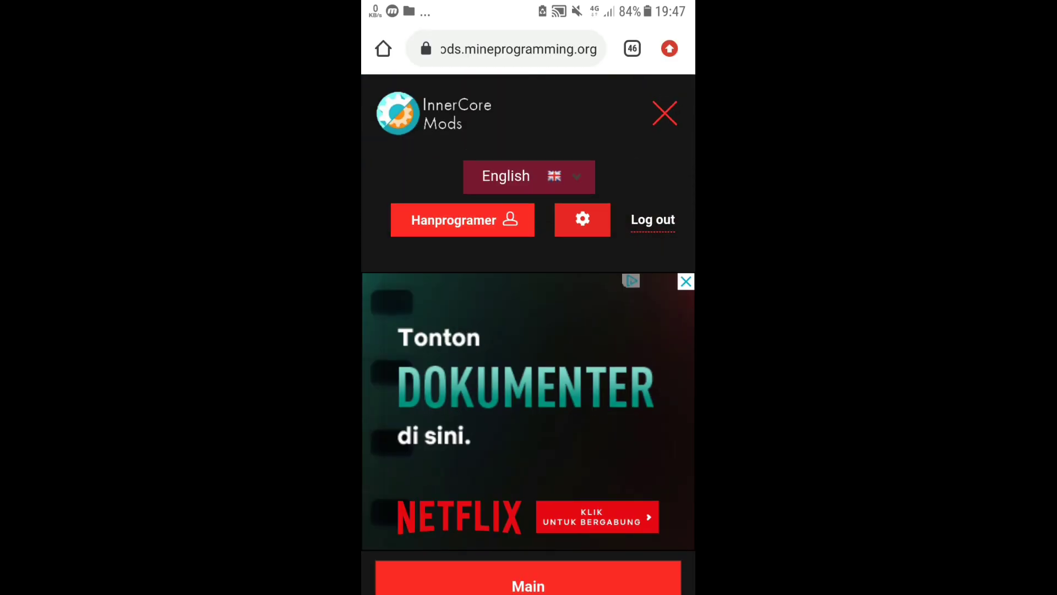
{"action": "left_click", "coordinate": [475, 218]}
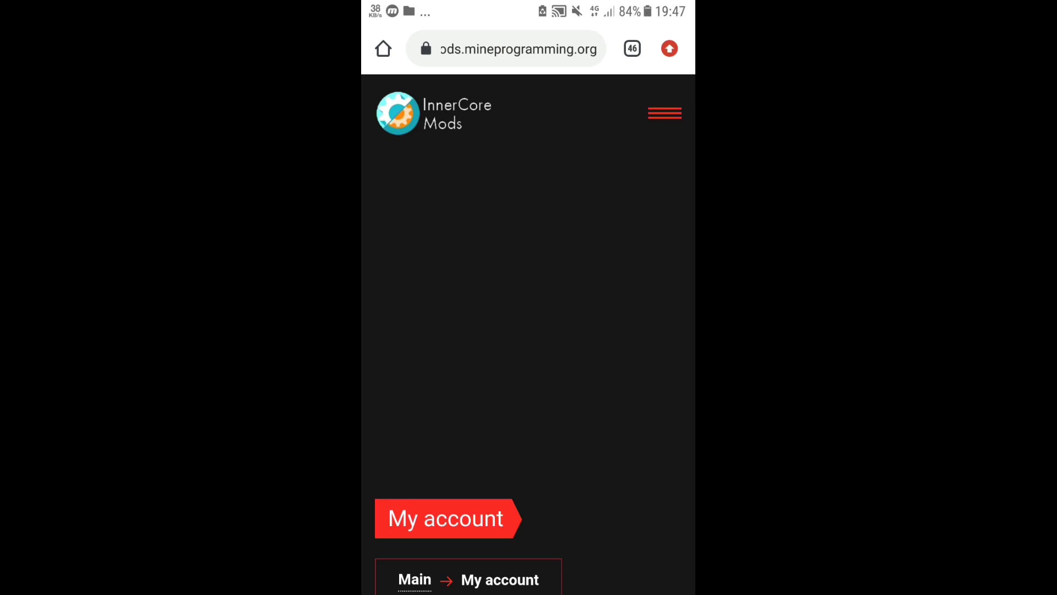
{"action": "left_click_drag", "start_coordinate": [413, 447], "coordinate": [413, 179]}
{"action": "left_click_drag", "start_coordinate": [377, 479], "coordinate": [389, 353]}
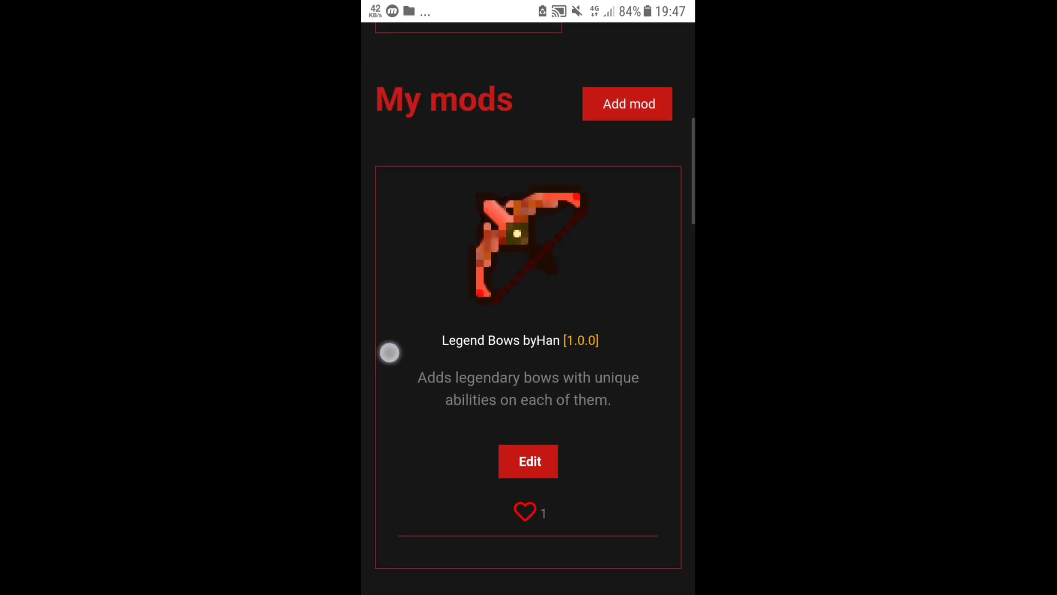
{"action": "left_click_drag", "start_coordinate": [495, 273], "coordinate": [522, 284]}
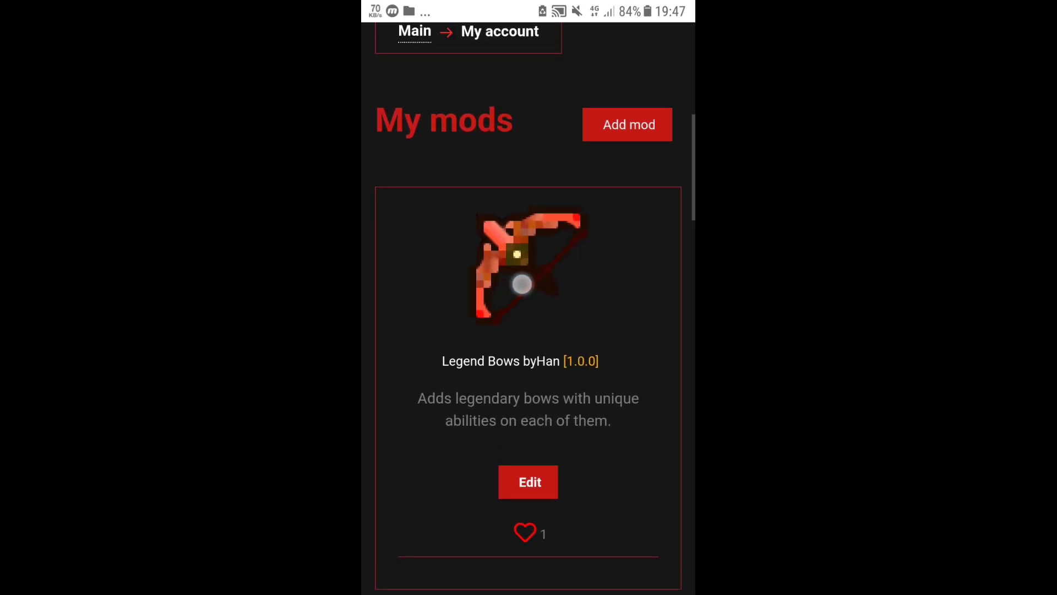
{"action": "left_click_drag", "start_coordinate": [396, 330], "coordinate": [392, 256]}
{"action": "left_click_drag", "start_coordinate": [661, 331], "coordinate": [664, 428]}
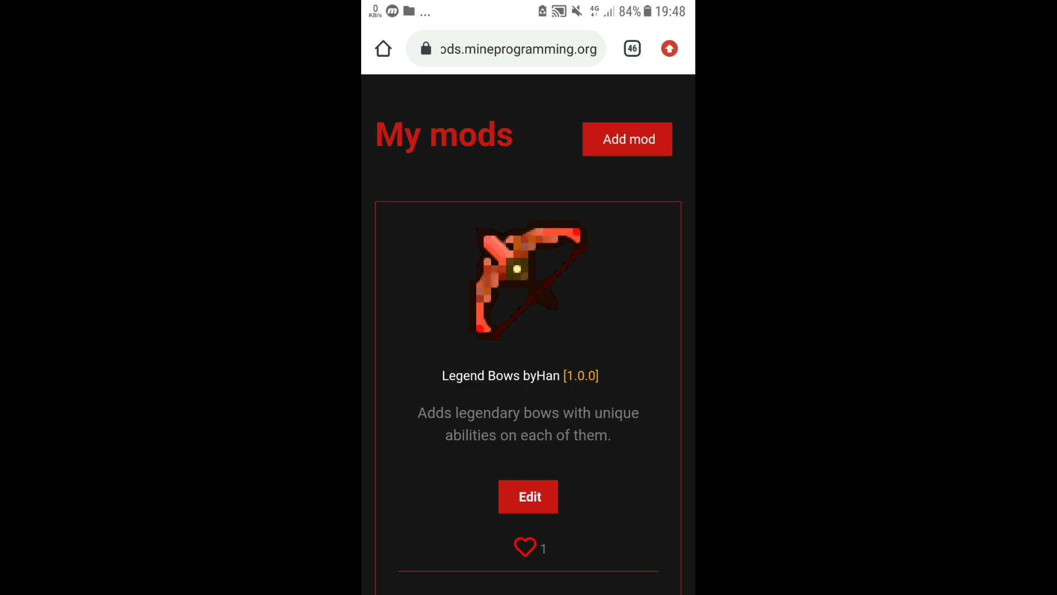
Step: Open the Add new mod form and untick 'Is this mod optimized for Horizon?'
{"action": "left_click", "coordinate": [633, 144]}
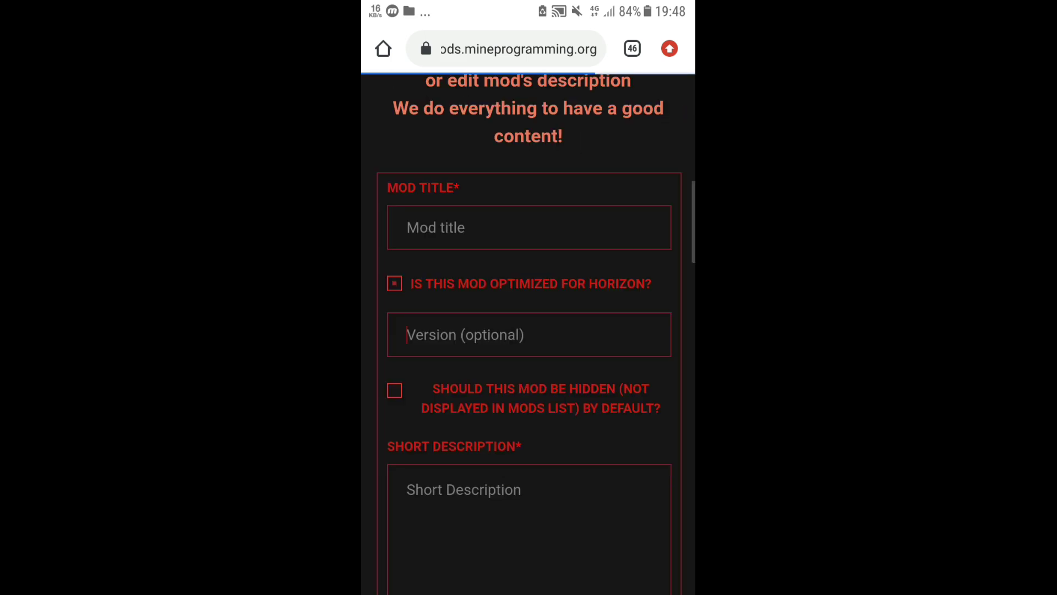
{"action": "left_click_drag", "start_coordinate": [652, 257], "coordinate": [652, 441]}
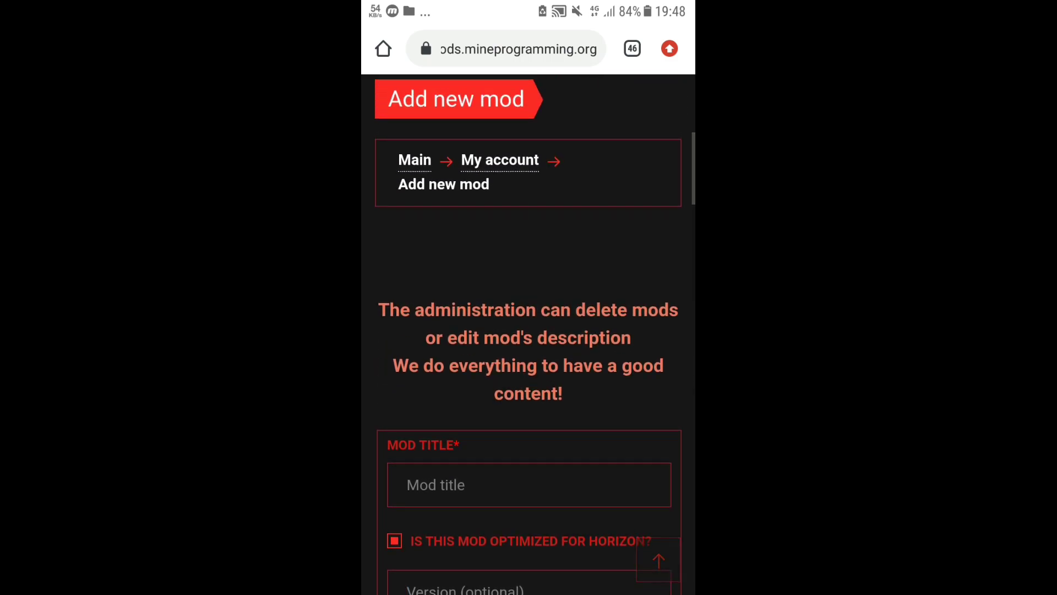
{"action": "left_click_drag", "start_coordinate": [644, 339], "coordinate": [645, 190]}
{"action": "left_click_drag", "start_coordinate": [650, 389], "coordinate": [649, 300]}
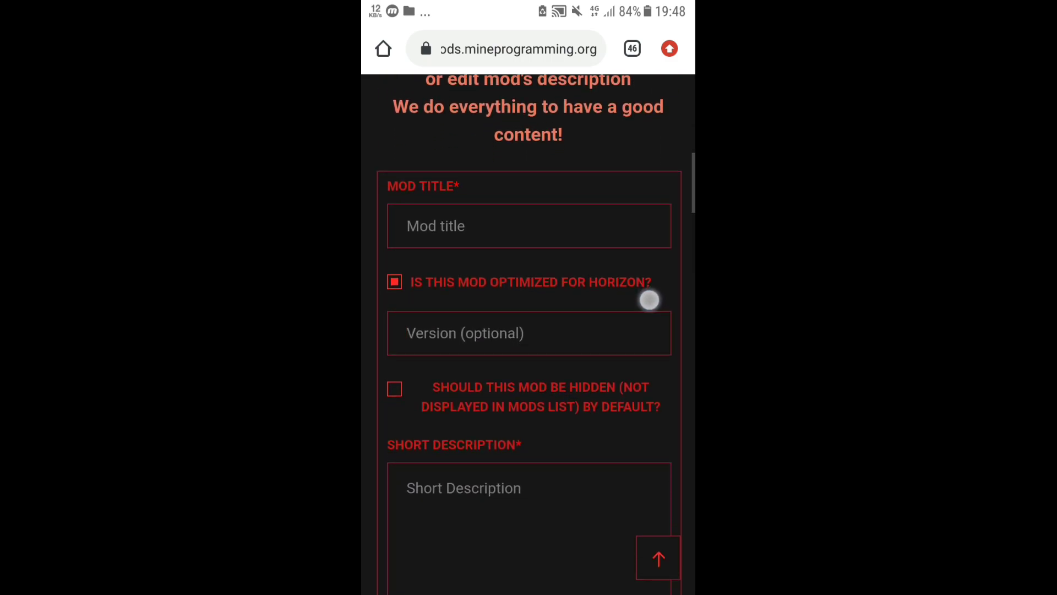
{"action": "left_click_drag", "start_coordinate": [635, 220], "coordinate": [639, 191]}
{"action": "left_click", "coordinate": [632, 298]}
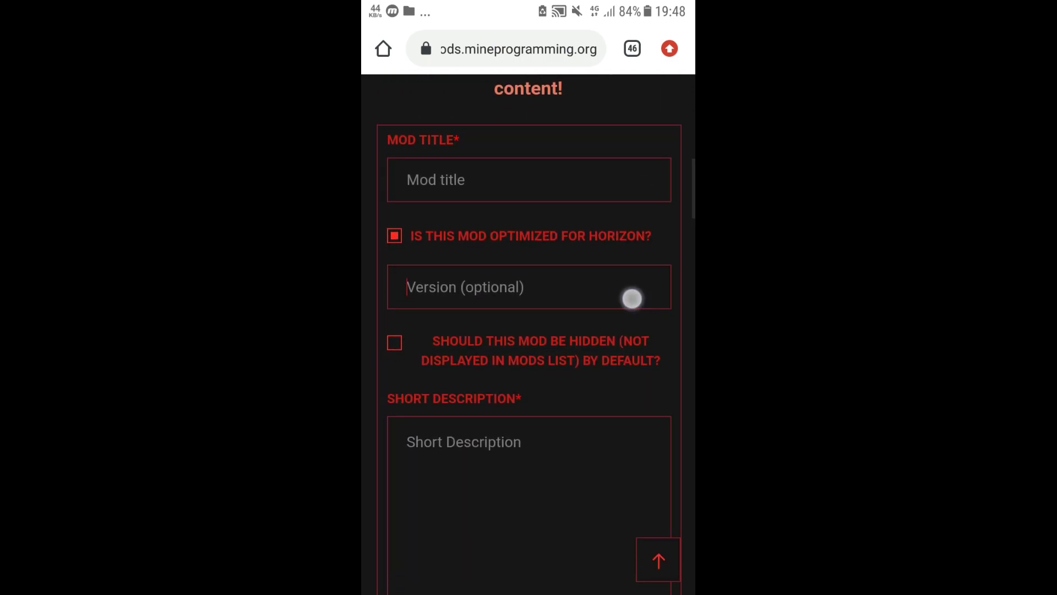
{"action": "left_click_drag", "start_coordinate": [632, 298], "coordinate": [632, 245]}
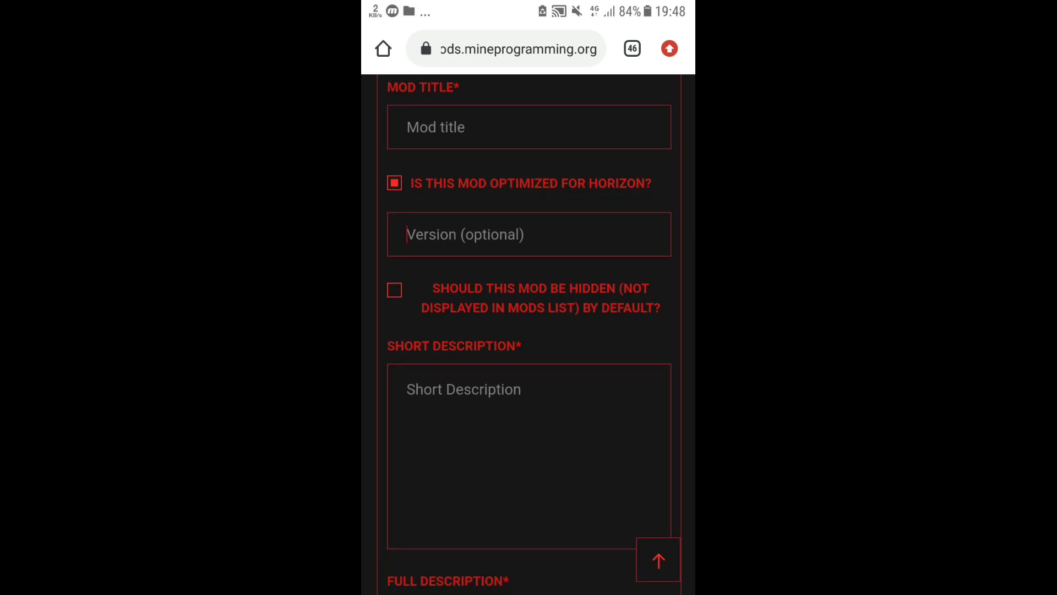
{"action": "left_click", "coordinate": [394, 182]}
{"action": "left_click_drag", "start_coordinate": [396, 310], "coordinate": [394, 298]}
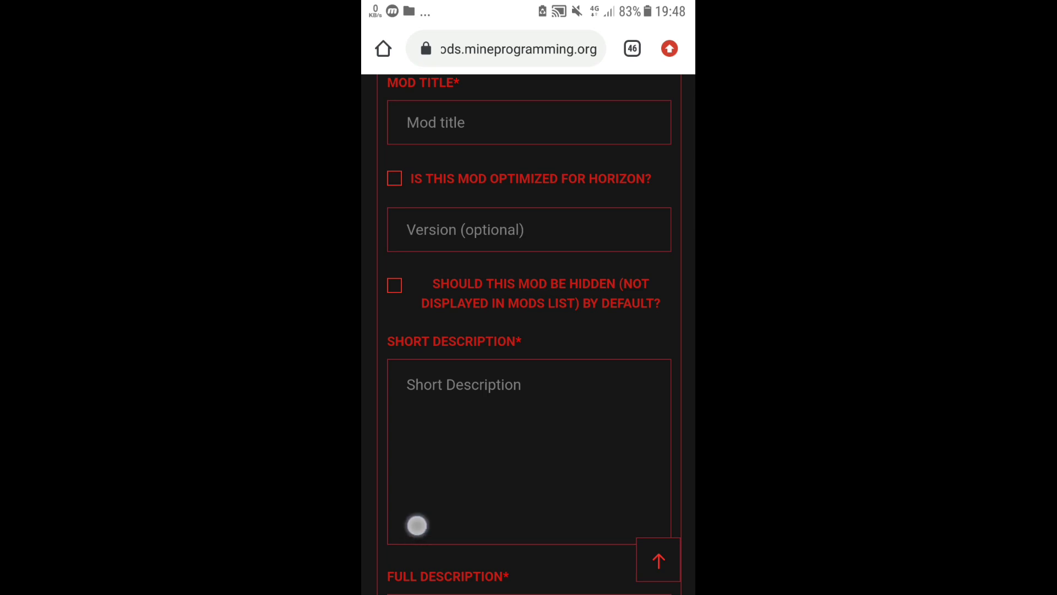
{"action": "mouse_move", "coordinate": [416, 525]}
{"action": "left_mouse_down"}
{"action": "mouse_move", "coordinate": [401, 431]}
{"action": "mouse_move", "coordinate": [415, 345]}
{"action": "left_mouse_up"}
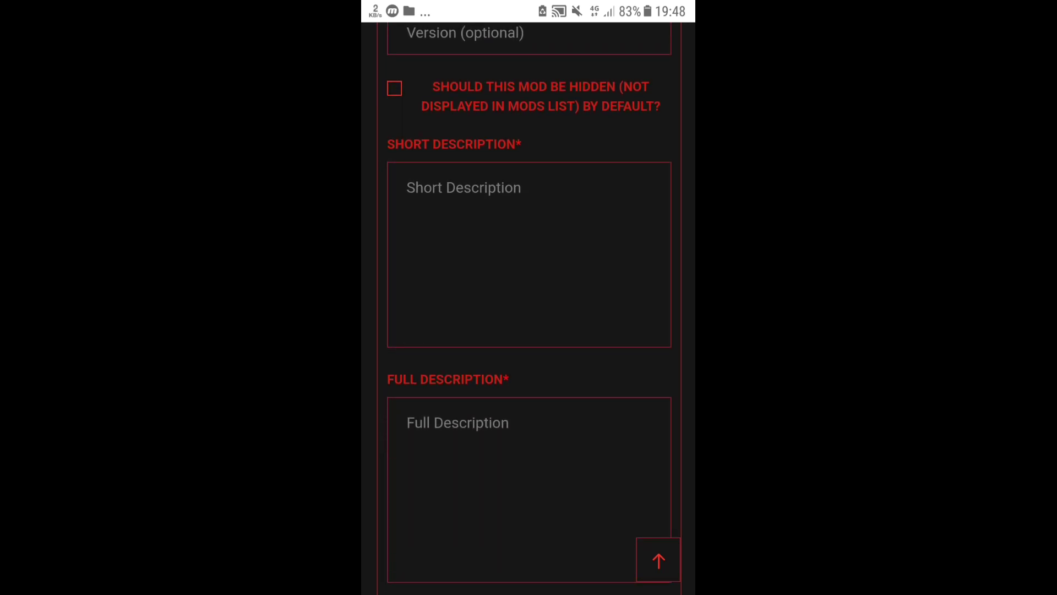
{"action": "left_click_drag", "start_coordinate": [656, 354], "coordinate": [659, 229]}
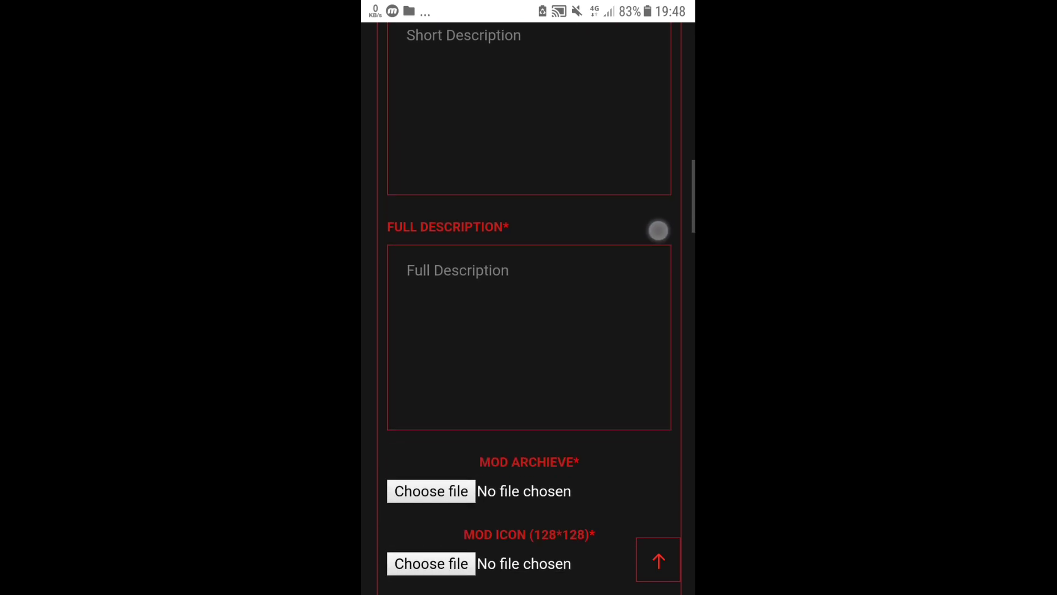
{"action": "left_click_drag", "start_coordinate": [649, 314], "coordinate": [646, 273]}
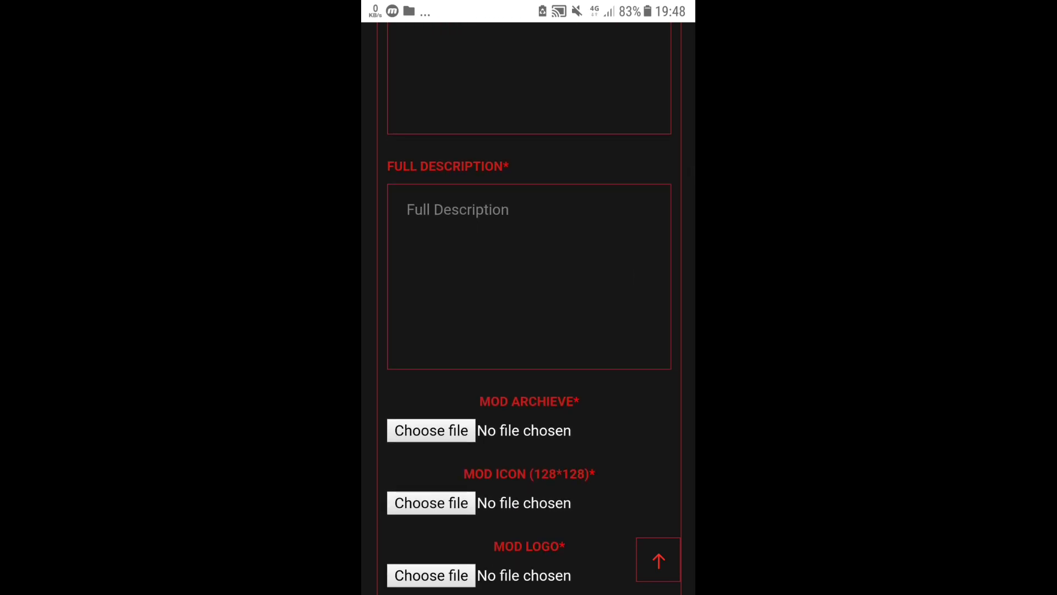
{"action": "mouse_move", "coordinate": [665, 366]}
{"action": "left_mouse_down"}
{"action": "mouse_move", "coordinate": [652, 306]}
{"action": "mouse_move", "coordinate": [648, 355]}
{"action": "mouse_move", "coordinate": [640, 288]}
{"action": "left_mouse_up"}
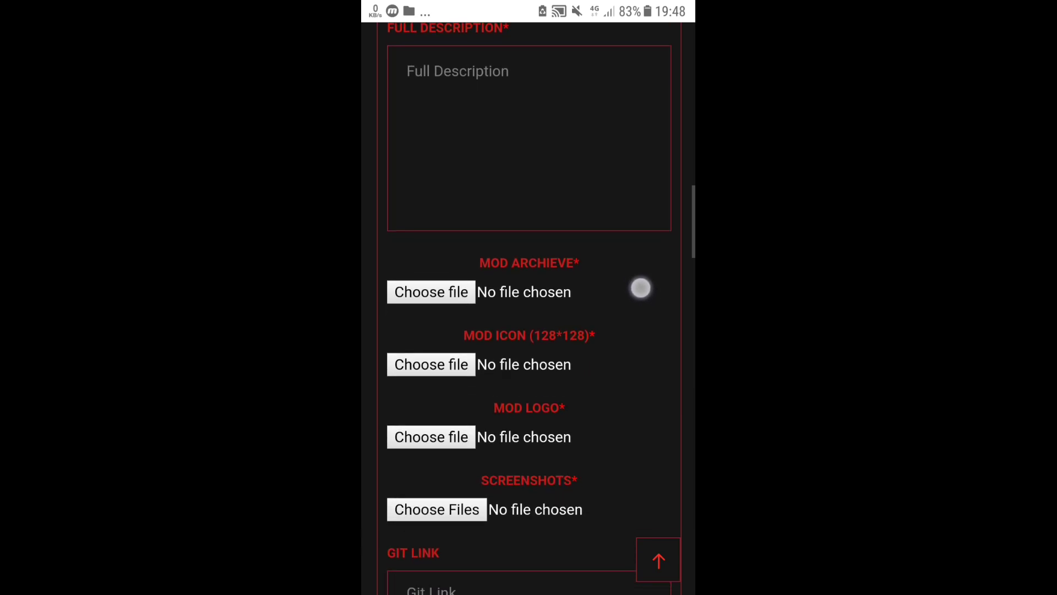
{"action": "left_click_drag", "start_coordinate": [579, 252], "coordinate": [557, 240]}
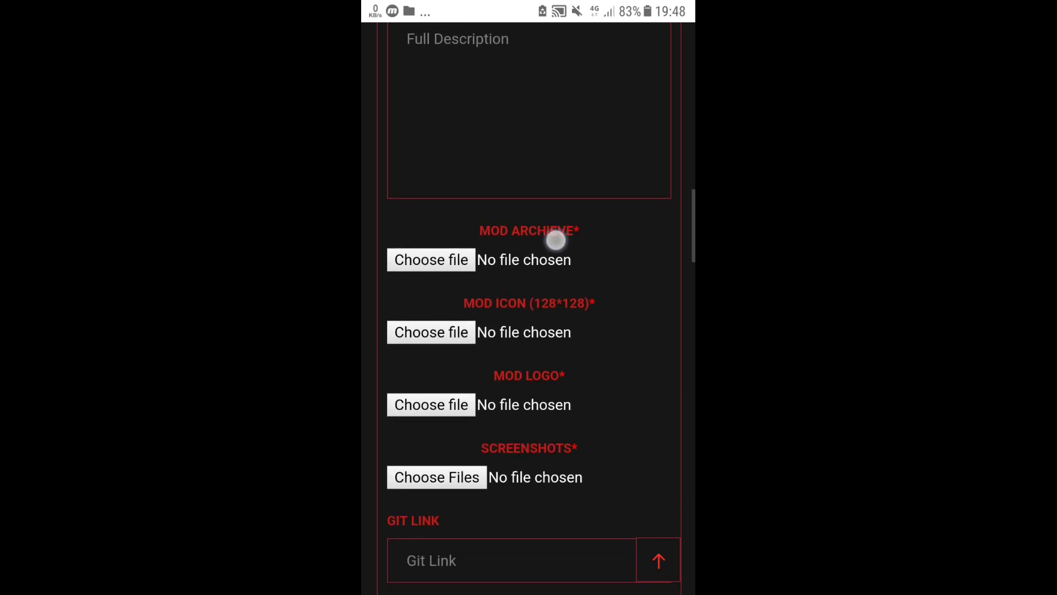
Step: Start a mod logo pick, allow browser camera and audio access, then dismiss the chooser
{"action": "left_click", "coordinate": [586, 404]}
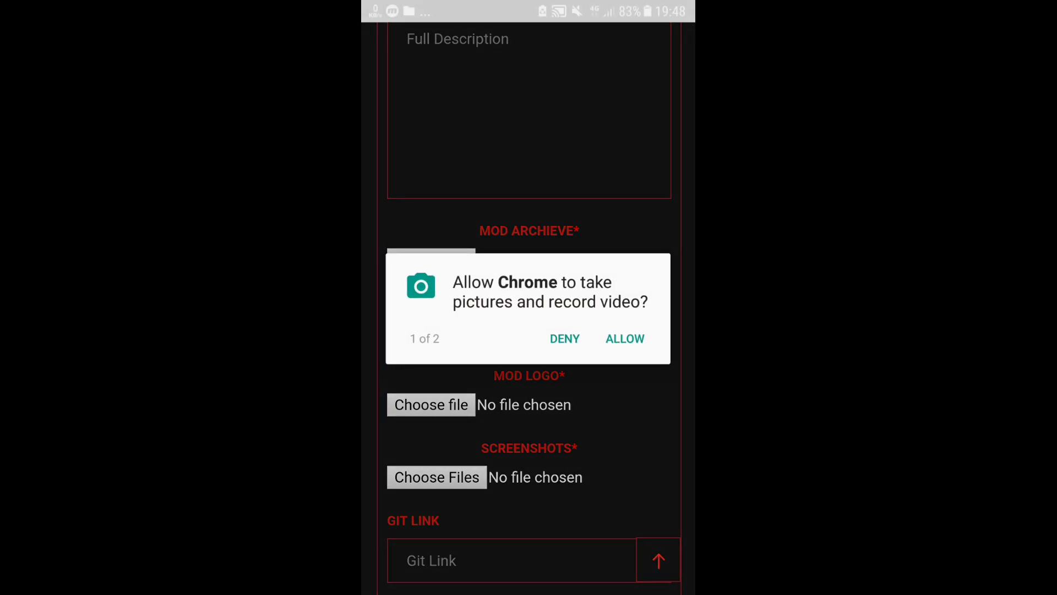
{"action": "left_click", "coordinate": [636, 345]}
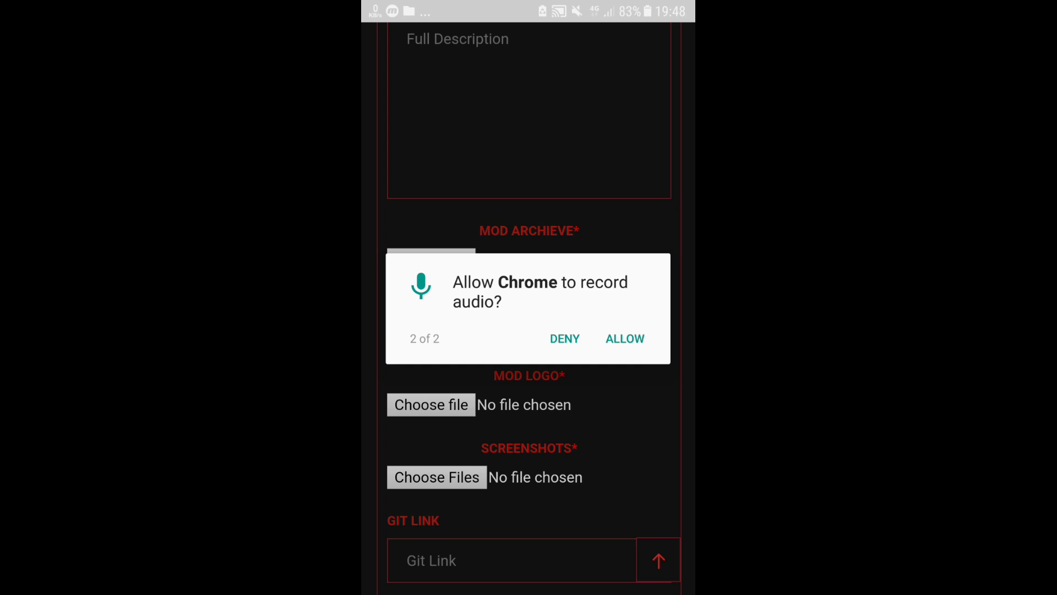
{"action": "left_click", "coordinate": [609, 433]}
{"action": "left_click", "coordinate": [637, 332]}
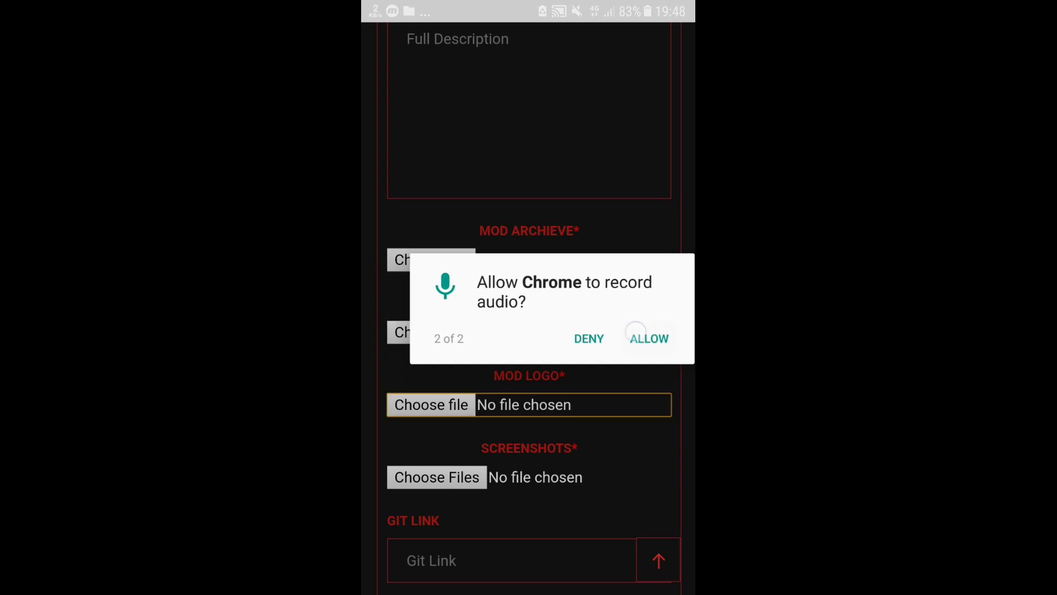
{"action": "left_click", "coordinate": [650, 404]}
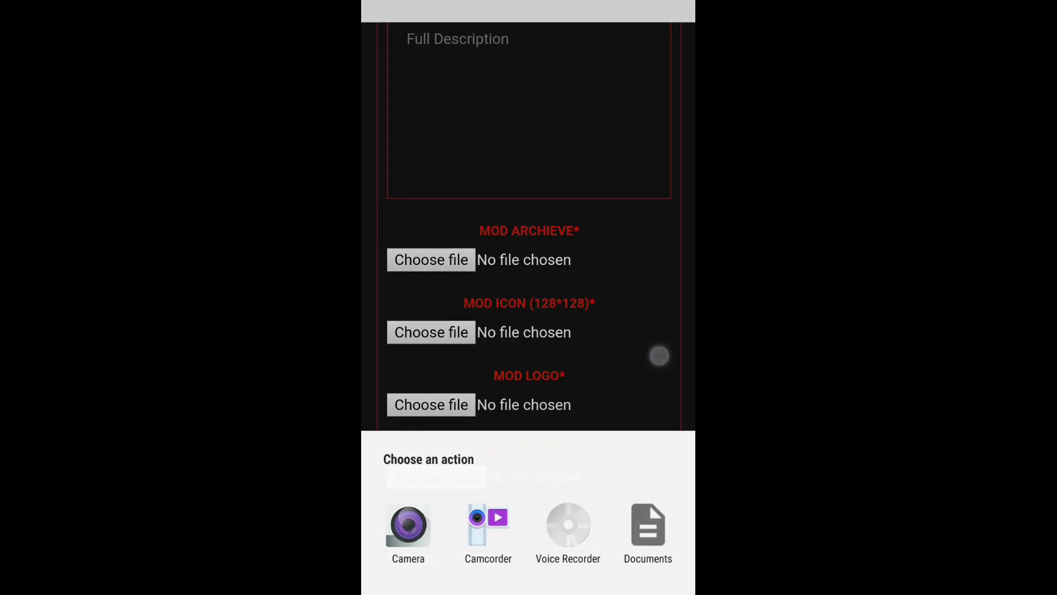
{"action": "left_click_drag", "start_coordinate": [642, 446], "coordinate": [658, 278]}
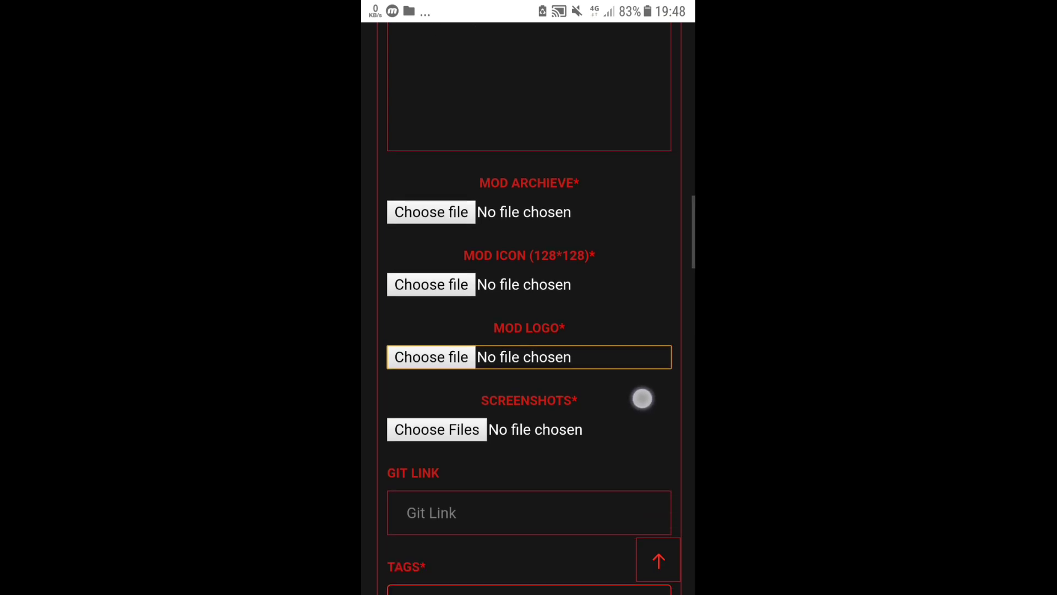
{"action": "left_click_drag", "start_coordinate": [625, 363], "coordinate": [631, 337]}
Step: Touch the Git Link and Tags fields, erase stray Tags letters, and hide the keyboard
{"action": "left_click", "coordinate": [631, 337]}
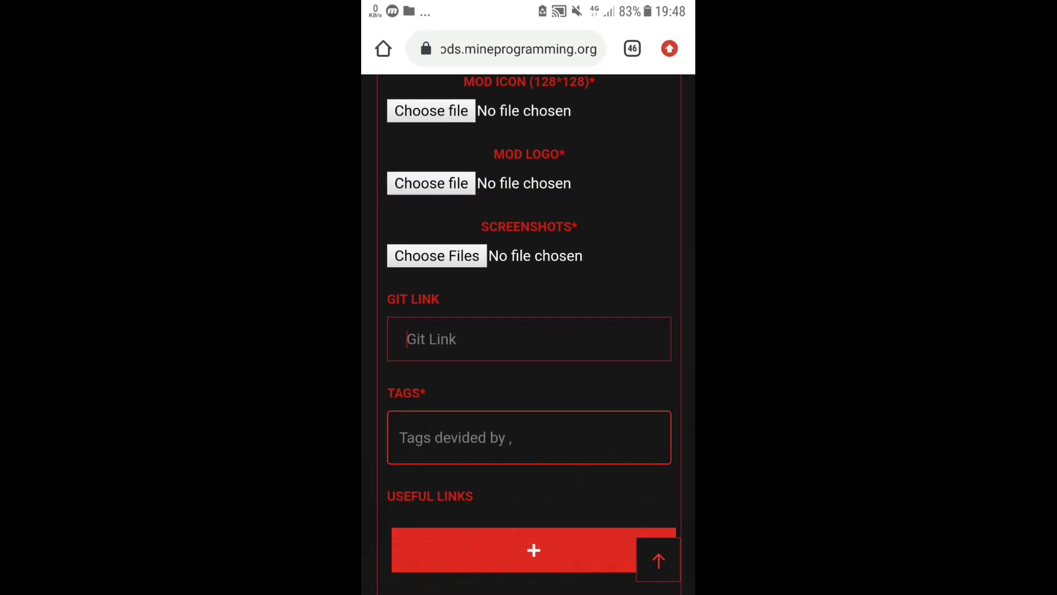
{"action": "left_click", "coordinate": [620, 431]}
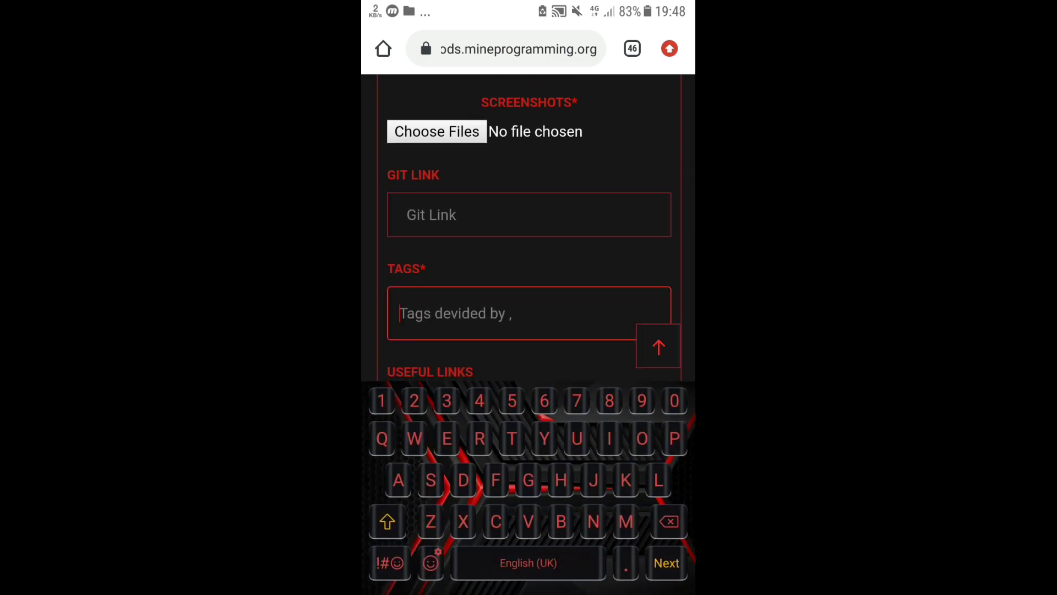
{"action": "type", "text": "Nc"}
{"action": "key", "text": "BackSpace"}
{"action": "key", "text": "BackSpace"}
{"action": "key", "text": "Escape"}
{"action": "scroll", "coordinate": [397, 472], "scroll_direction": "down", "scroll_amount": 3}
{"action": "scroll", "coordinate": [637, 455], "scroll_direction": "up", "scroll_amount": 10}
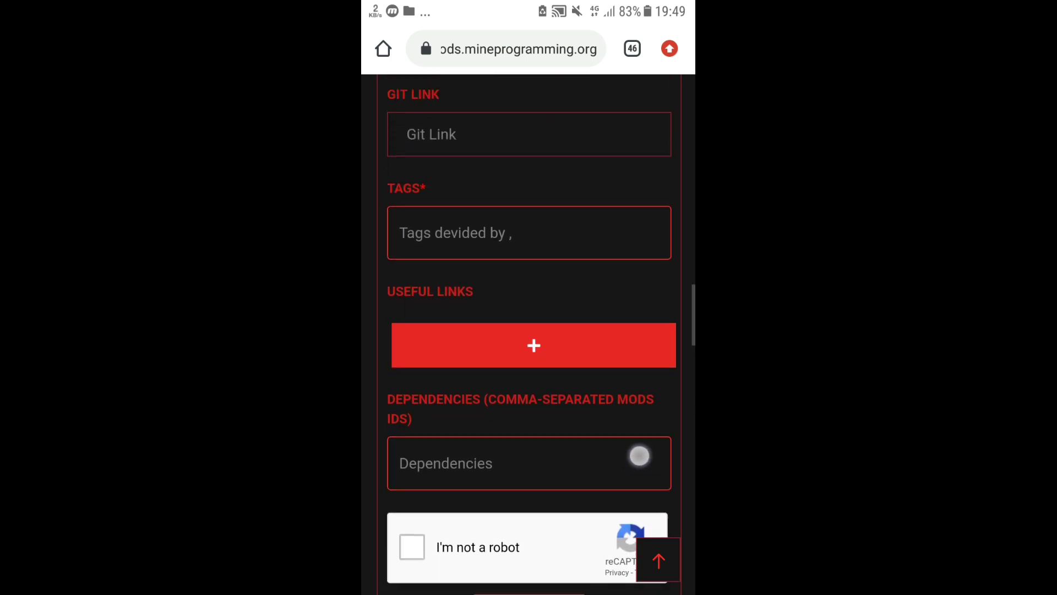
{"action": "scroll", "coordinate": [633, 513], "scroll_direction": "up", "scroll_amount": 5}
Step: Read Development > Key tags list from the menu, then go back to the Add new mod form
{"action": "left_click", "coordinate": [664, 113]}
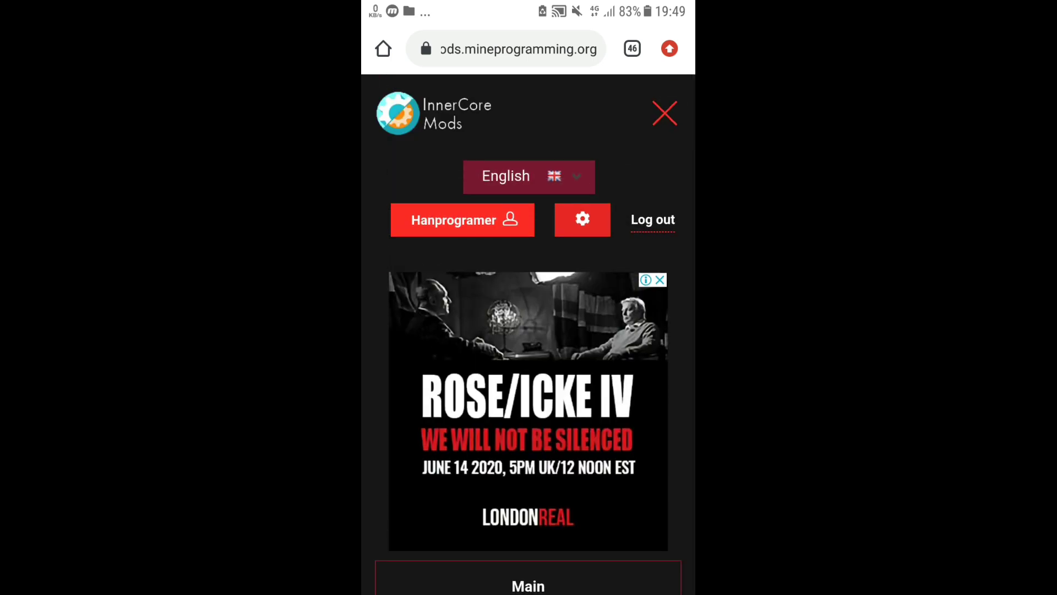
{"action": "scroll", "coordinate": [528, 330], "scroll_direction": "down", "scroll_amount": 7}
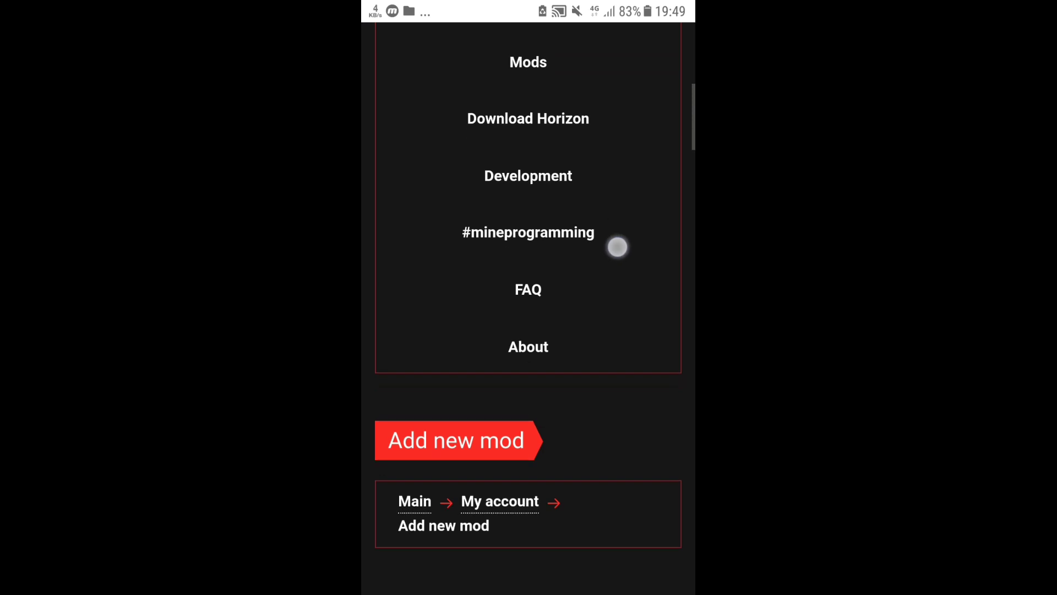
{"action": "scroll", "coordinate": [617, 245], "scroll_direction": "up", "scroll_amount": 2}
{"action": "left_click", "coordinate": [527, 293]}
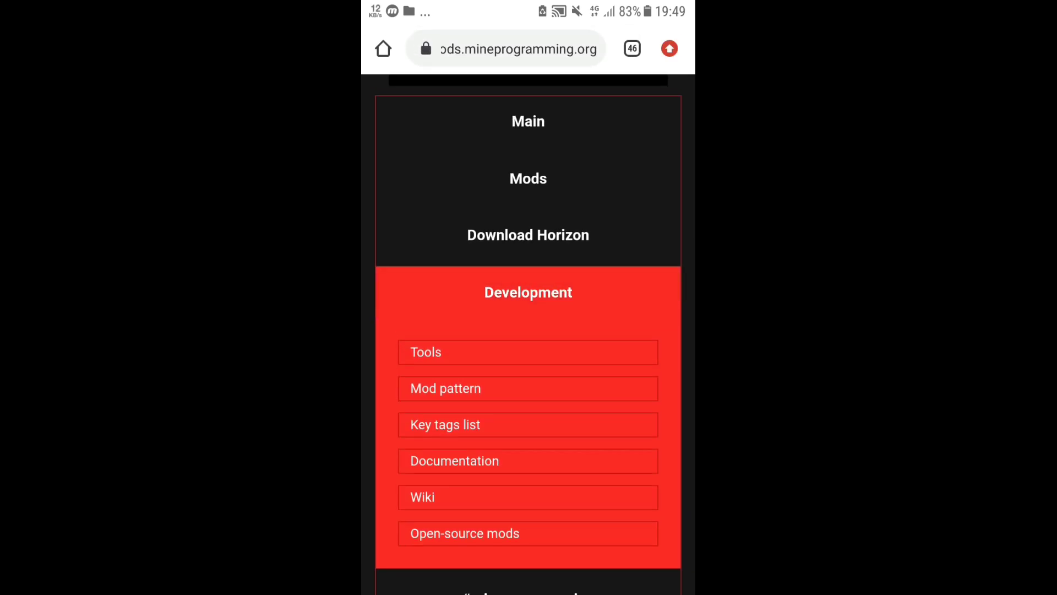
{"action": "left_click", "coordinate": [528, 425]}
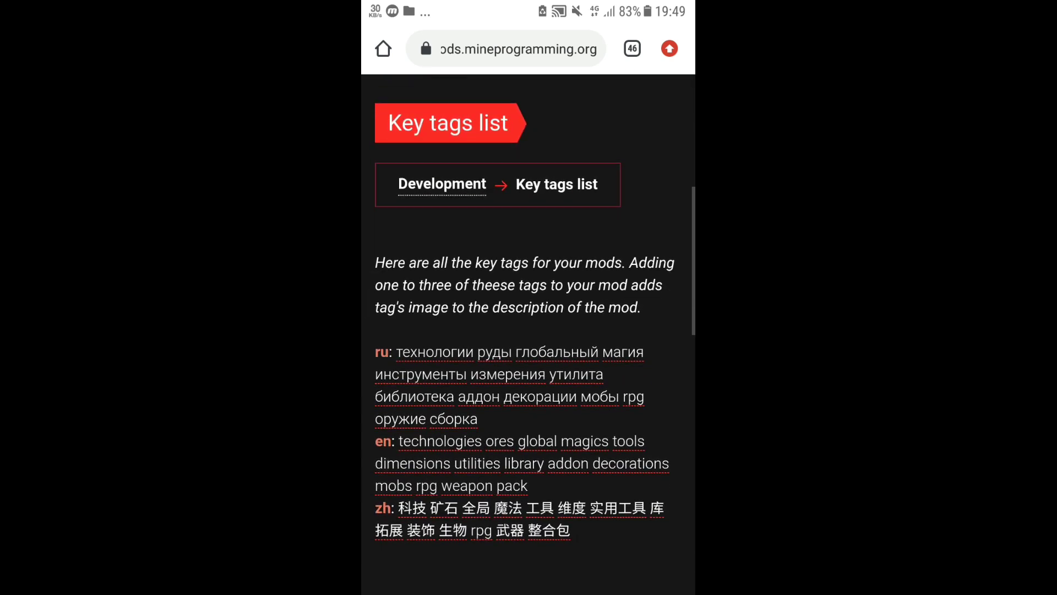
{"action": "scroll", "coordinate": [372, 390], "scroll_direction": "down", "scroll_amount": 10}
{"action": "scroll", "coordinate": [377, 509], "scroll_direction": "up", "scroll_amount": 5}
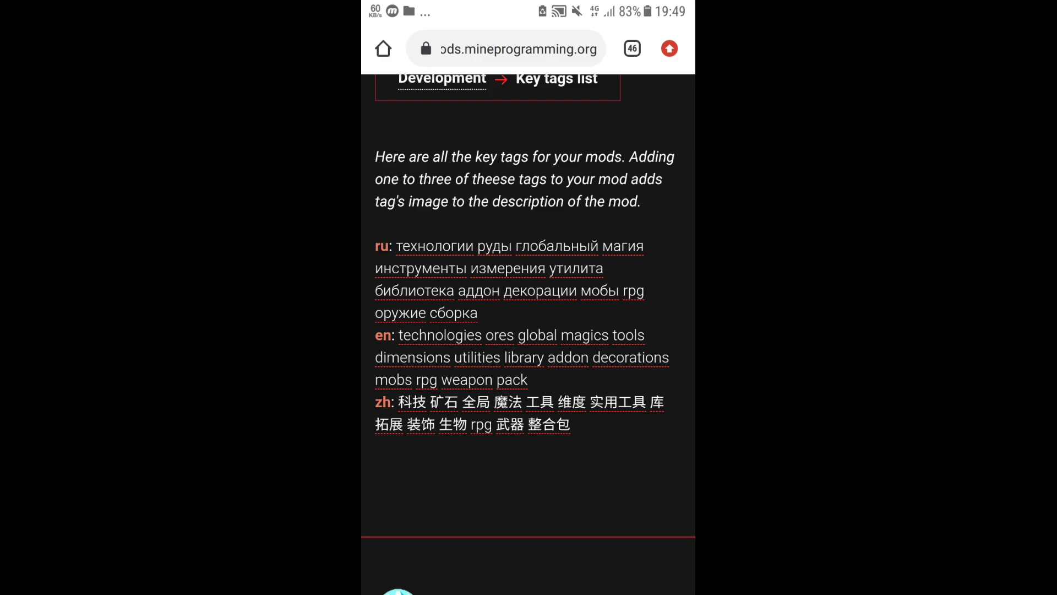
{"action": "left_click_drag", "start_coordinate": [434, 335], "coordinate": [427, 370]}
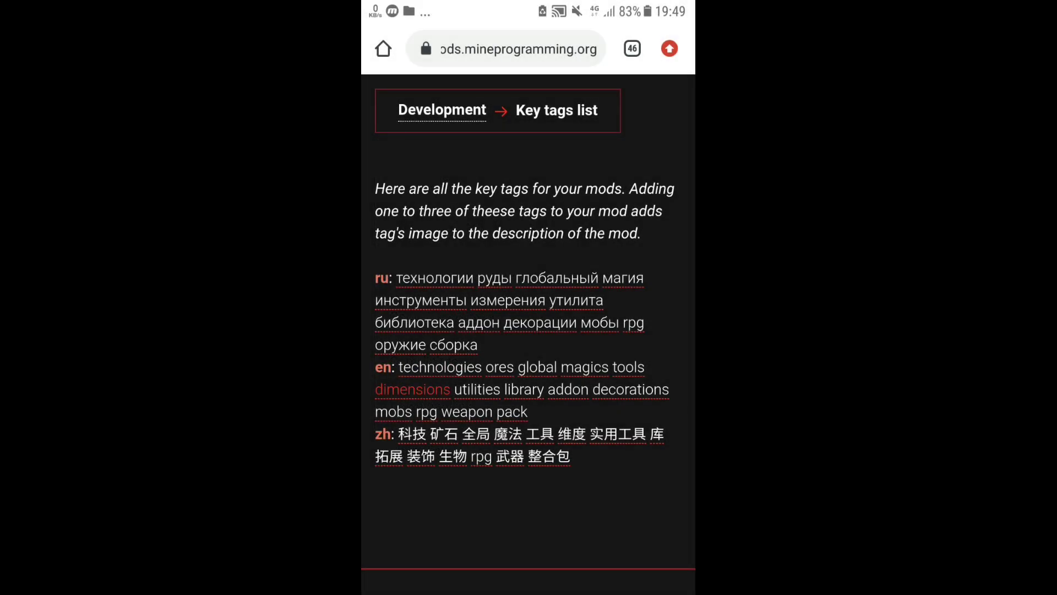
{"action": "left_click", "coordinate": [679, 512]}
{"action": "key", "text": "alt+Left"}
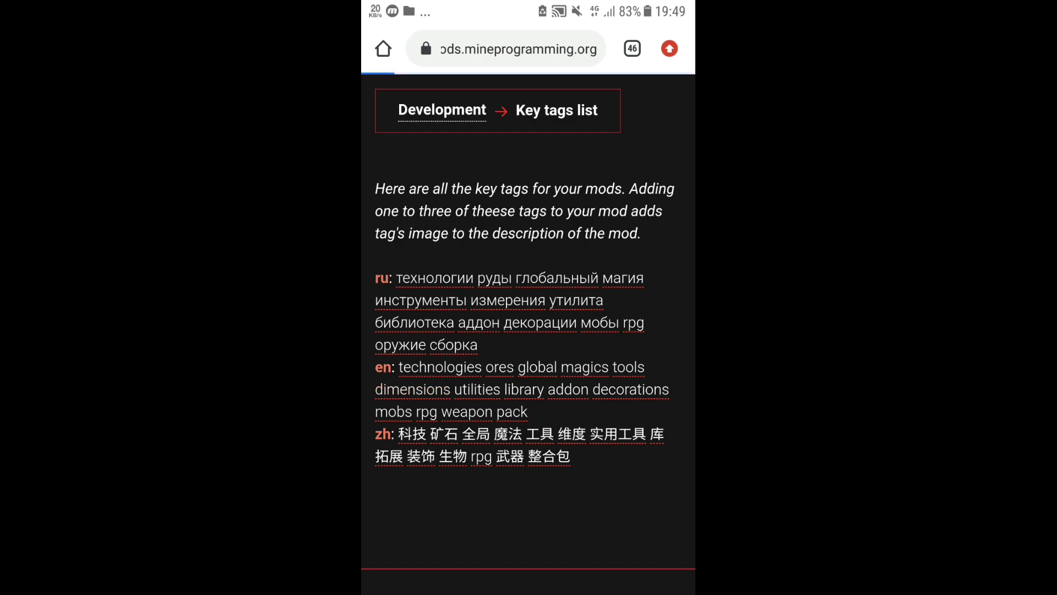
{"action": "left_click_drag", "start_coordinate": [377, 477], "coordinate": [372, 342]}
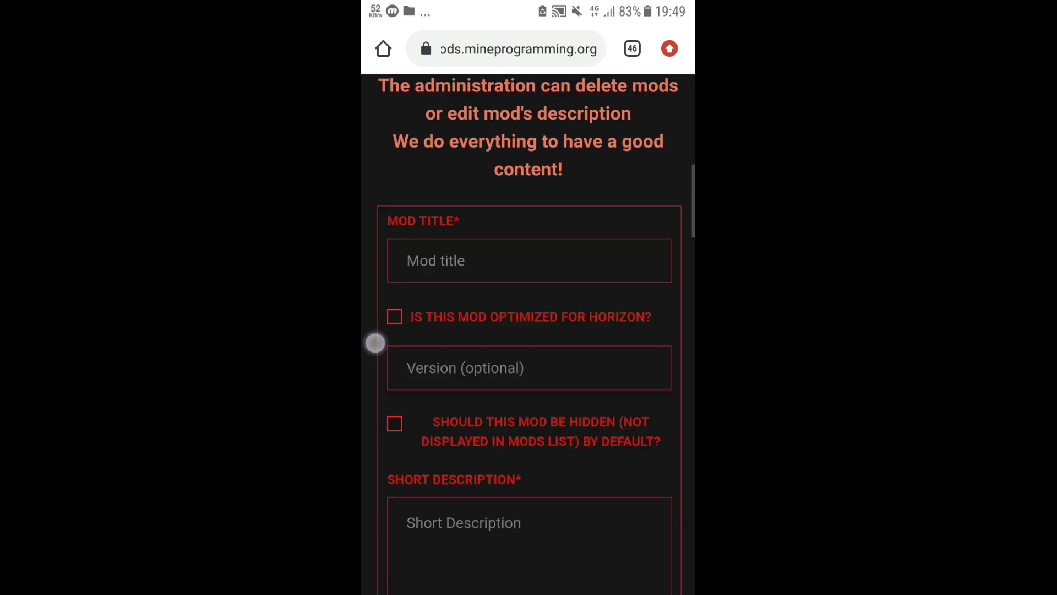
{"action": "left_click_drag", "start_coordinate": [380, 460], "coordinate": [376, 517]}
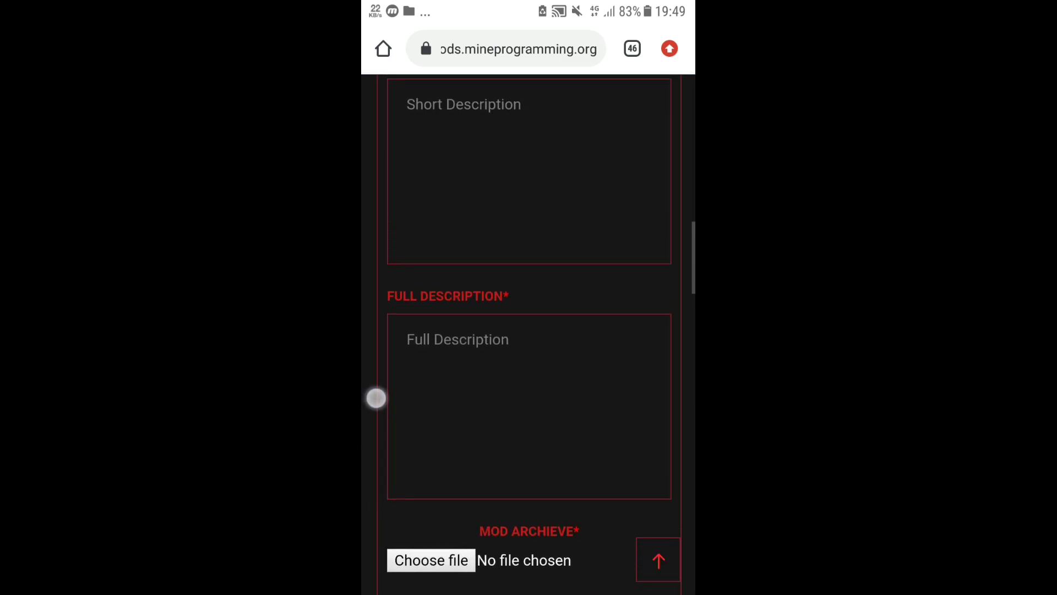
{"action": "left_click_drag", "start_coordinate": [381, 441], "coordinate": [376, 313]}
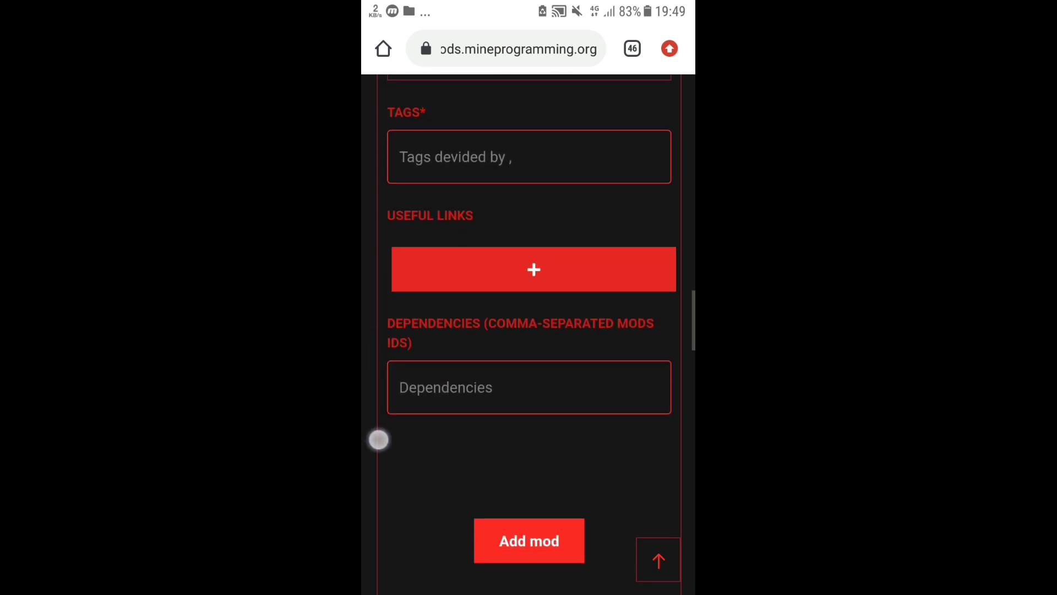
{"action": "left_click_drag", "start_coordinate": [377, 439], "coordinate": [378, 536]}
{"action": "left_click", "coordinate": [415, 262]}
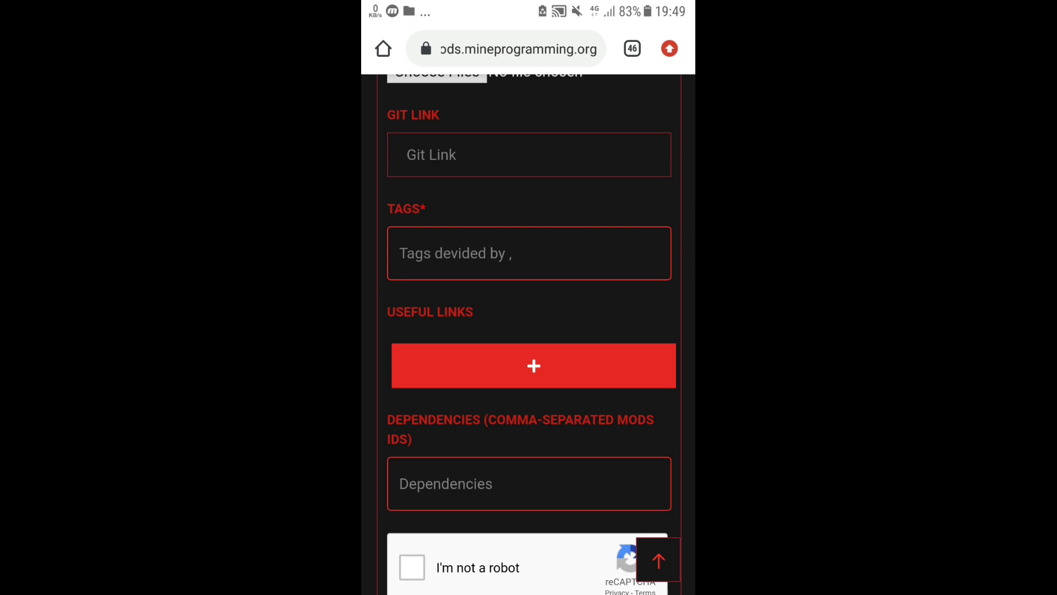
{"action": "left_click_drag", "start_coordinate": [417, 190], "coordinate": [419, 427]}
{"action": "left_click_drag", "start_coordinate": [405, 207], "coordinate": [404, 356]}
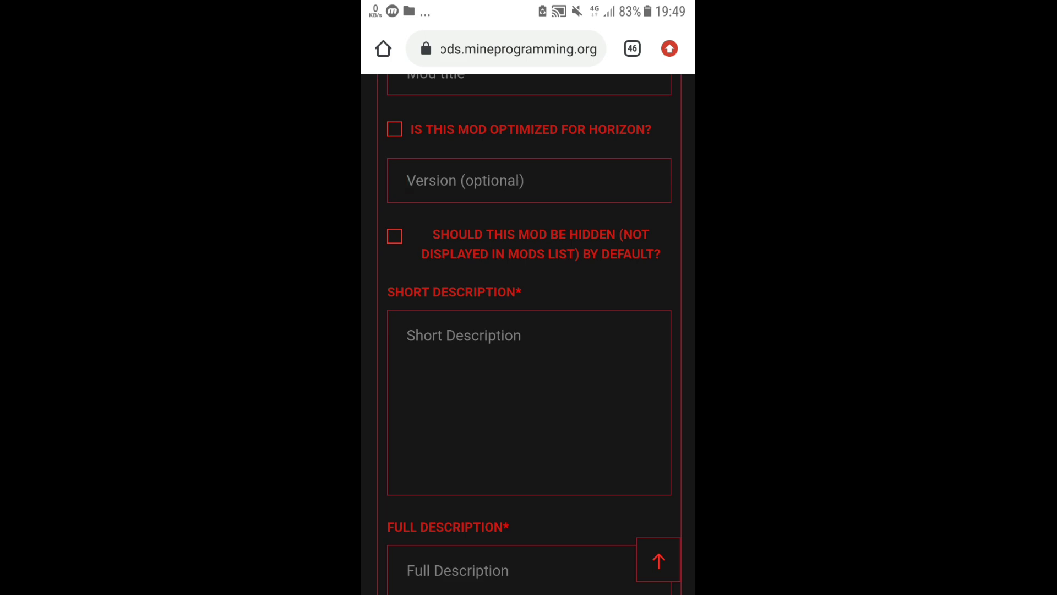
{"action": "left_click_drag", "start_coordinate": [371, 419], "coordinate": [371, 290]}
{"action": "mouse_move", "coordinate": [378, 562]}
{"action": "left_mouse_down"}
{"action": "mouse_move", "coordinate": [382, 441]}
{"action": "mouse_move", "coordinate": [378, 477]}
{"action": "left_mouse_up"}
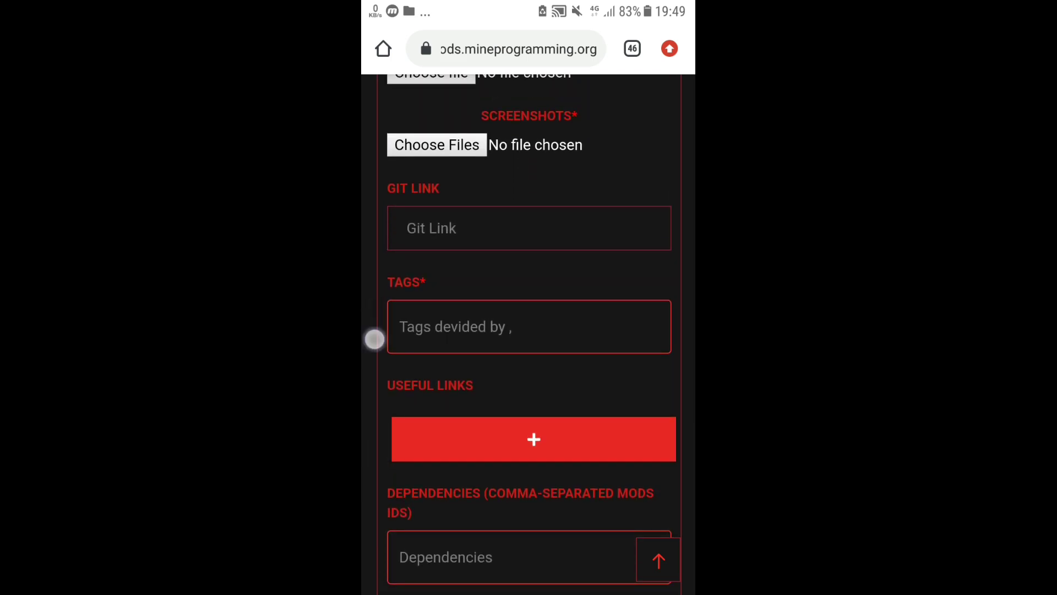
{"action": "left_click_drag", "start_coordinate": [375, 339], "coordinate": [376, 572]}
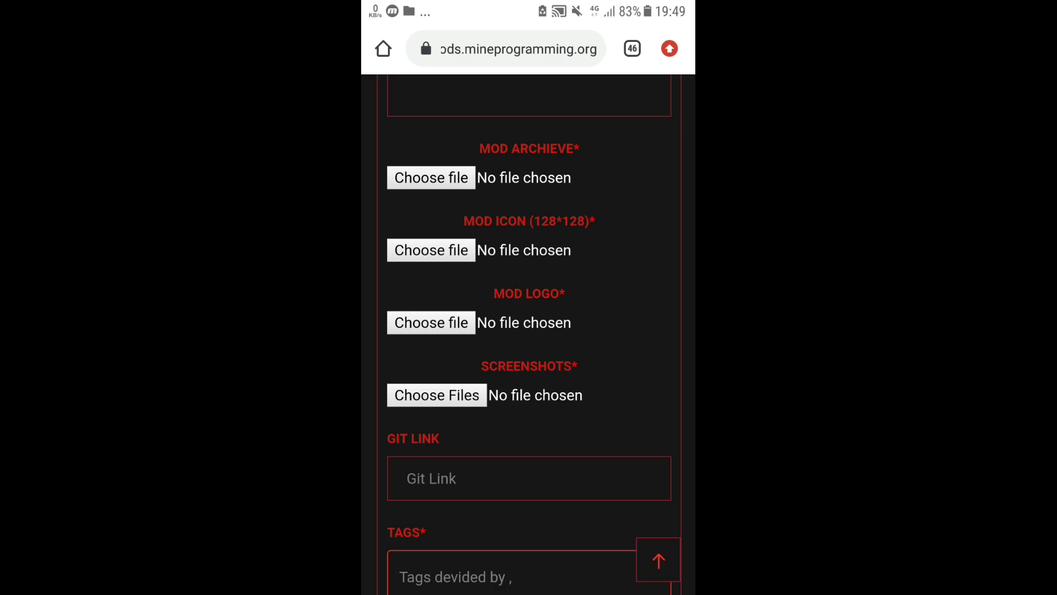
{"action": "scroll", "coordinate": [528, 331], "scroll_direction": "down", "scroll_amount": 6}
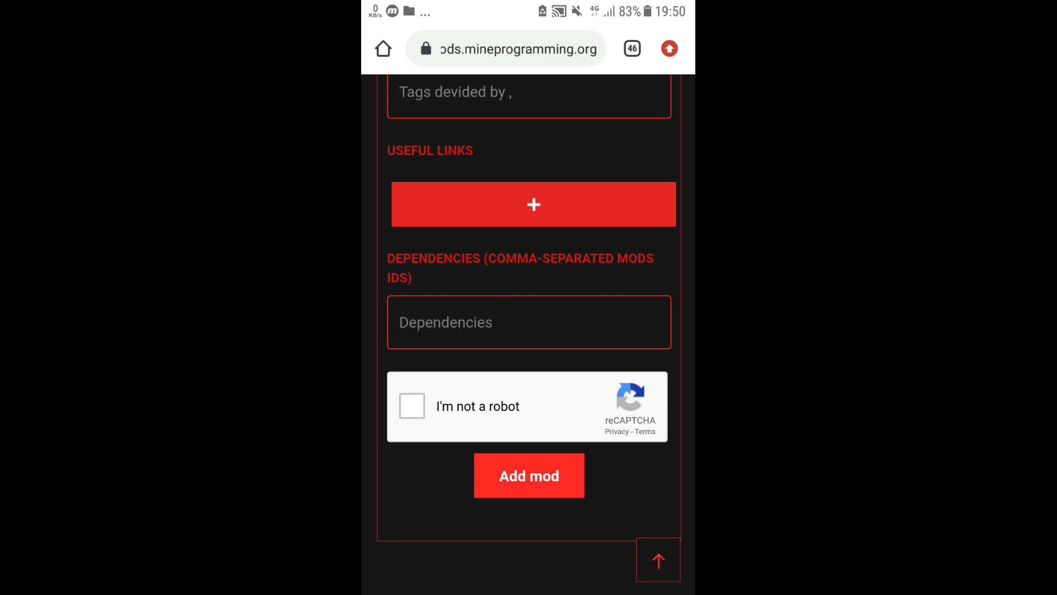
{"action": "left_click_drag", "start_coordinate": [404, 293], "coordinate": [407, 376]}
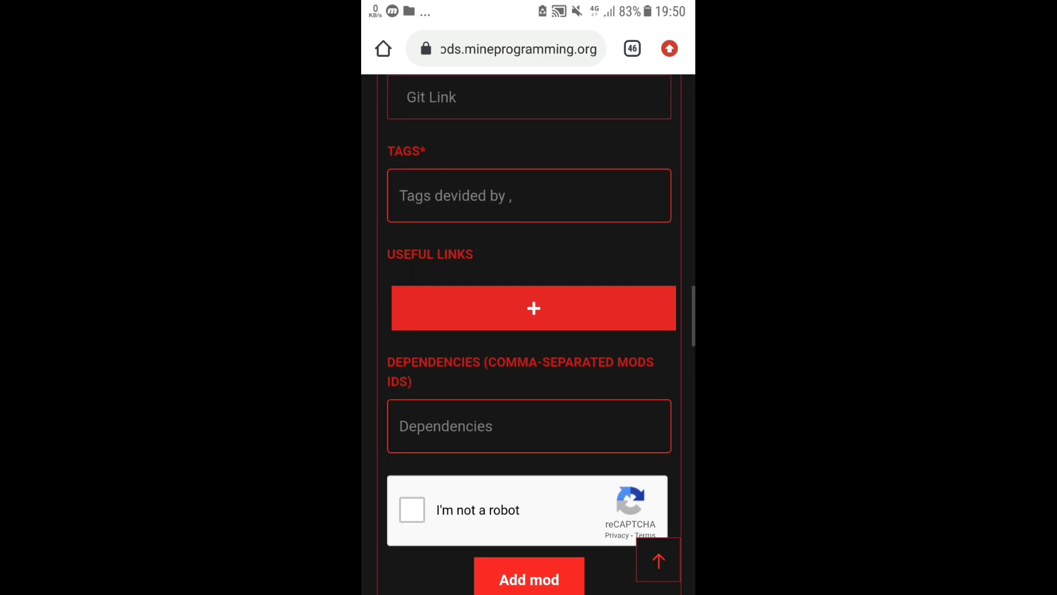
{"action": "left_click", "coordinate": [496, 305]}
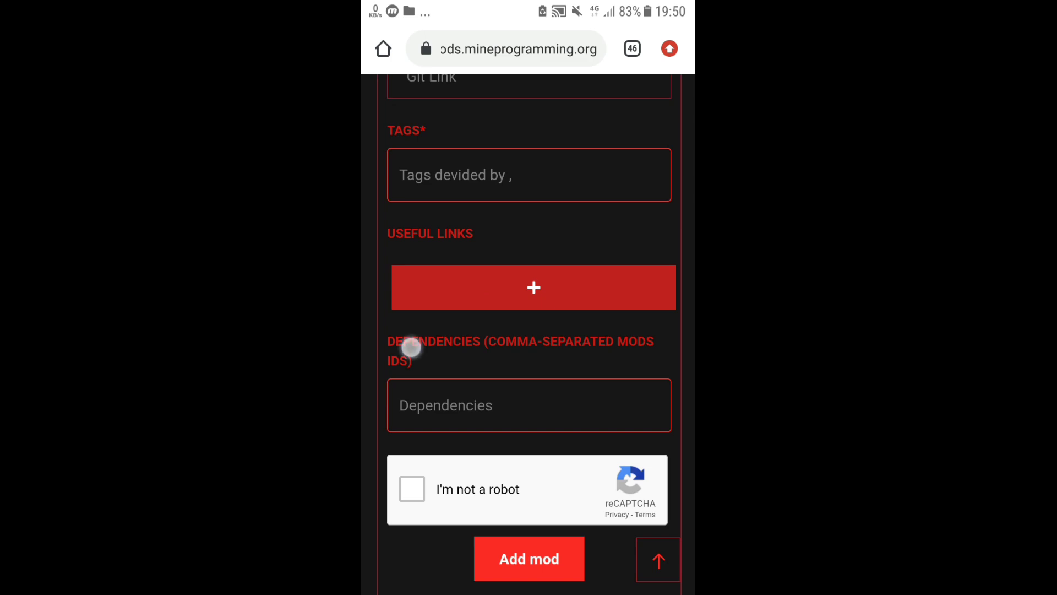
{"action": "left_click_drag", "start_coordinate": [410, 348], "coordinate": [405, 223]}
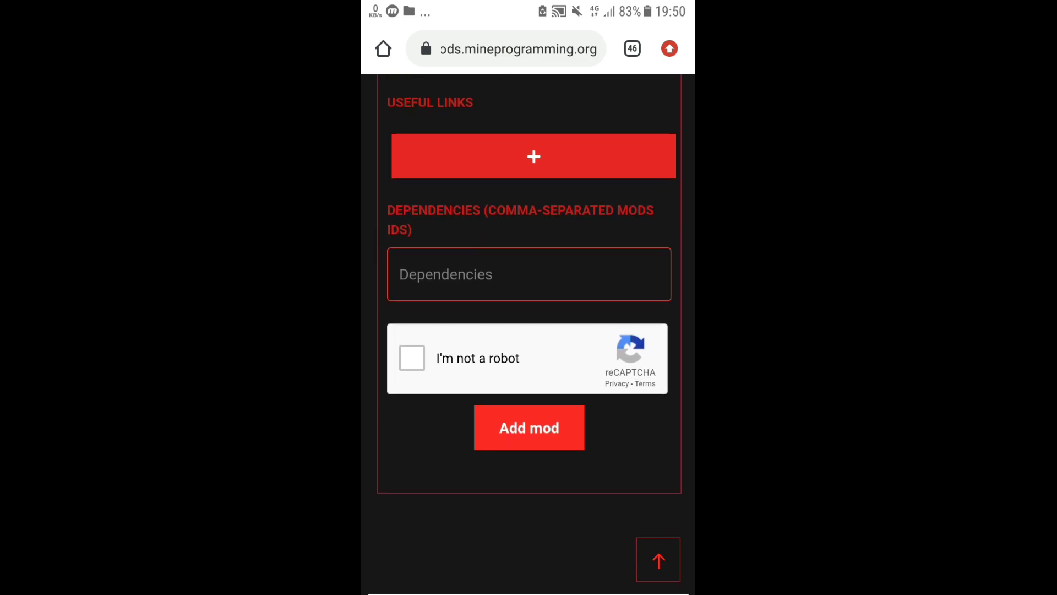
{"action": "left_click_drag", "start_coordinate": [374, 257], "coordinate": [375, 208]}
{"action": "left_click", "coordinate": [486, 337]}
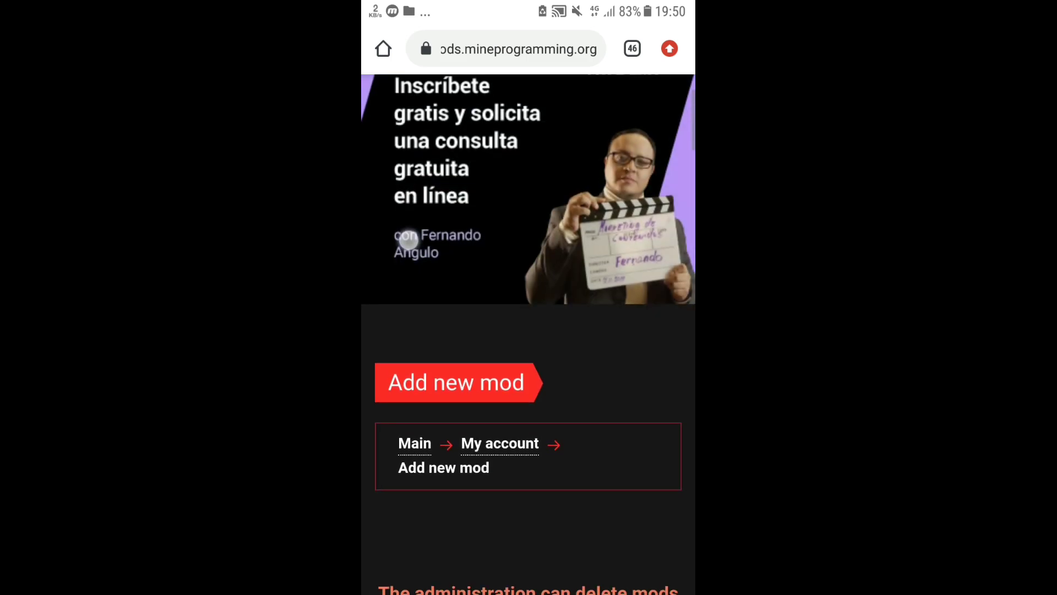
Step: Open Legend Bows byHan for editing and compare its English, Русский and 中文 descriptions
{"action": "left_click", "coordinate": [664, 115]}
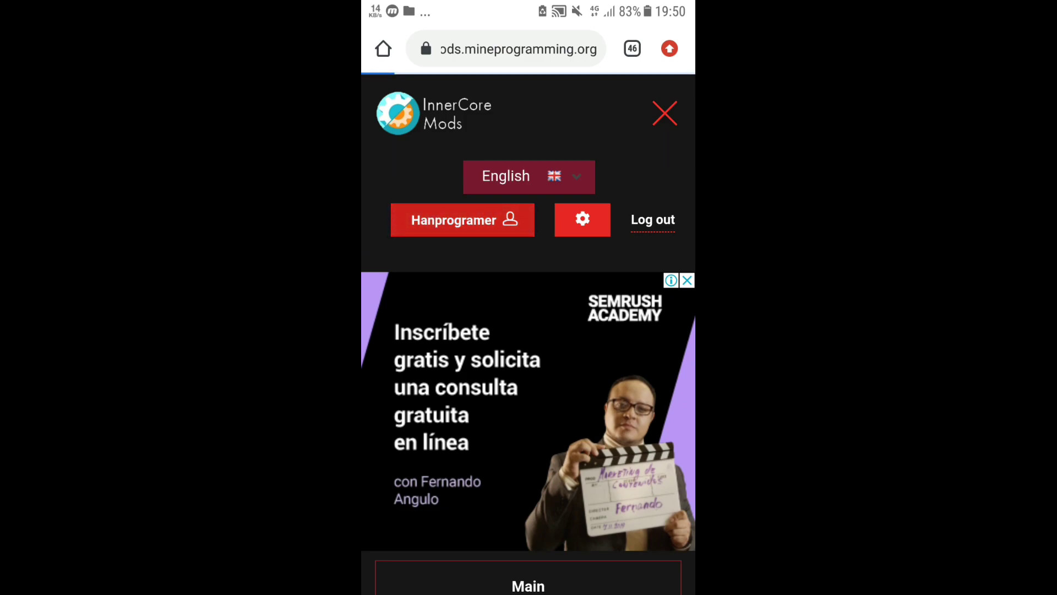
{"action": "scroll", "coordinate": [378, 494], "scroll_direction": "up", "scroll_amount": 3}
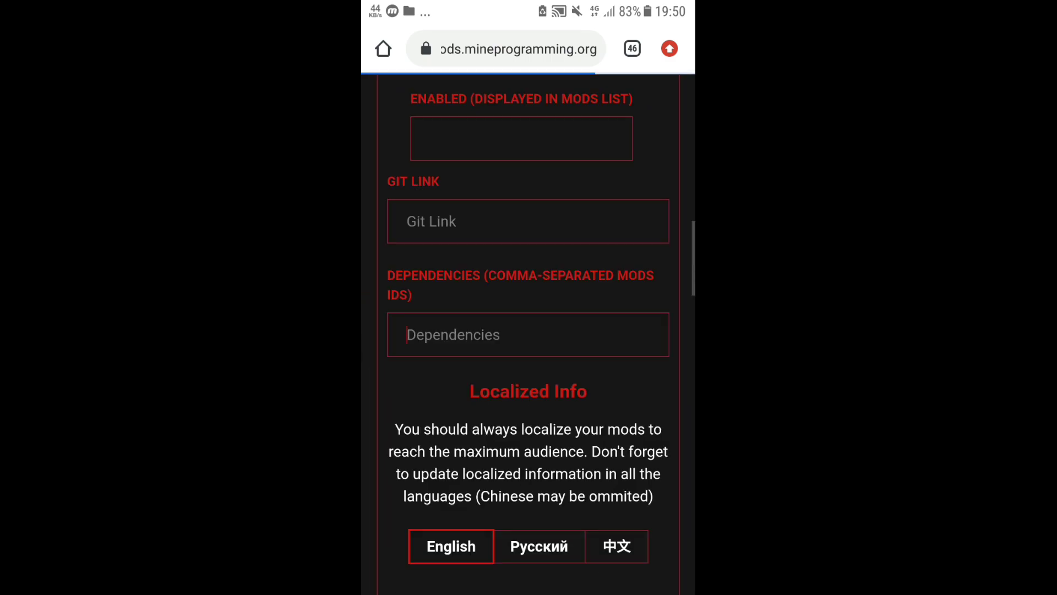
{"action": "scroll", "coordinate": [379, 436], "scroll_direction": "up", "scroll_amount": 10}
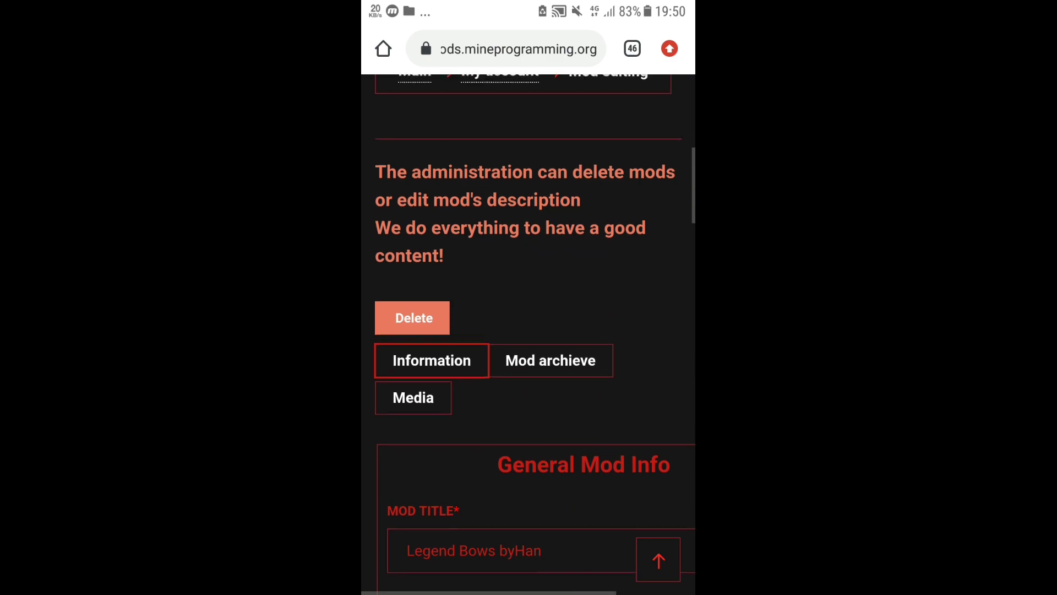
{"action": "scroll", "coordinate": [675, 349], "scroll_direction": "down", "scroll_amount": 10}
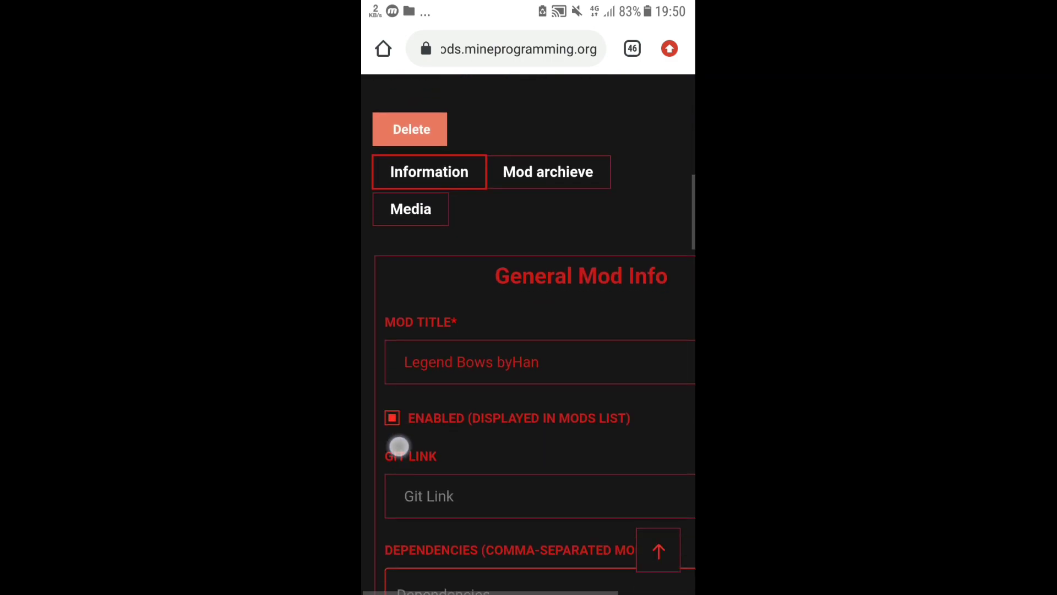
{"action": "mouse_move", "coordinate": [408, 389]}
{"action": "left_mouse_down"}
{"action": "mouse_move", "coordinate": [397, 432]}
{"action": "mouse_move", "coordinate": [547, 435]}
{"action": "mouse_move", "coordinate": [401, 462]}
{"action": "mouse_move", "coordinate": [391, 429]}
{"action": "mouse_move", "coordinate": [465, 432]}
{"action": "mouse_move", "coordinate": [377, 311]}
{"action": "mouse_move", "coordinate": [398, 349]}
{"action": "left_mouse_up"}
{"action": "left_click", "coordinate": [521, 300]}
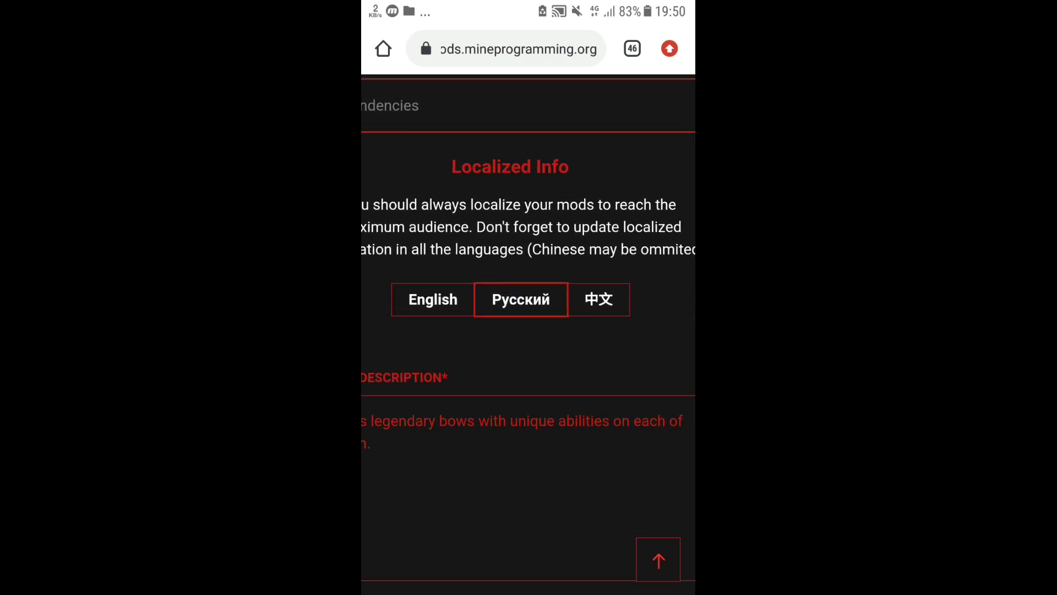
{"action": "left_click", "coordinate": [598, 299]}
{"action": "left_click", "coordinate": [452, 322]}
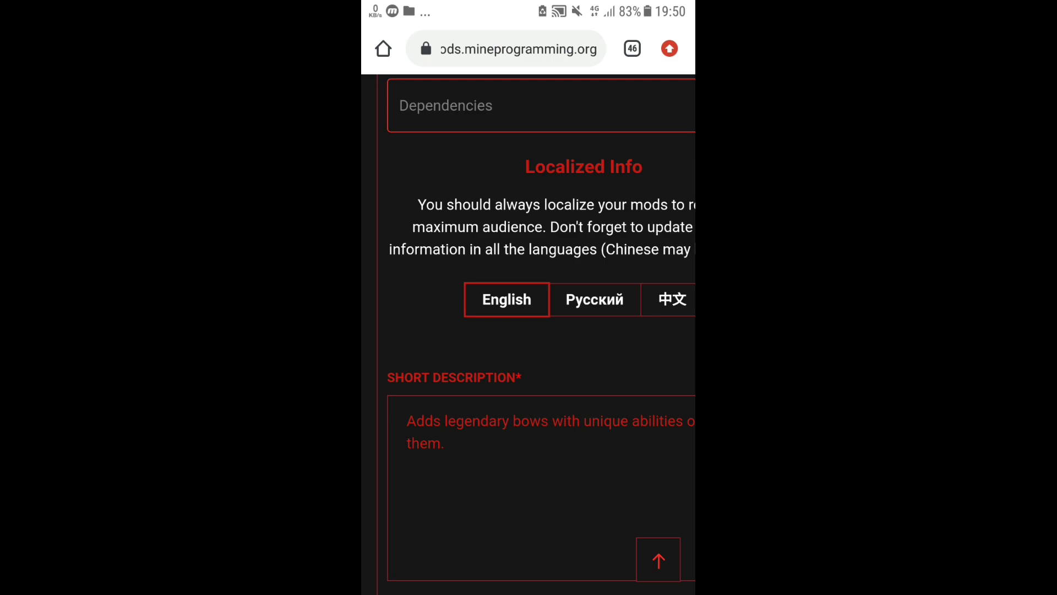
{"action": "left_click", "coordinate": [666, 299]}
{"action": "scroll", "coordinate": [386, 378], "scroll_direction": "down", "scroll_amount": 5}
{"action": "scroll", "coordinate": [385, 378], "scroll_direction": "down", "scroll_amount": 1}
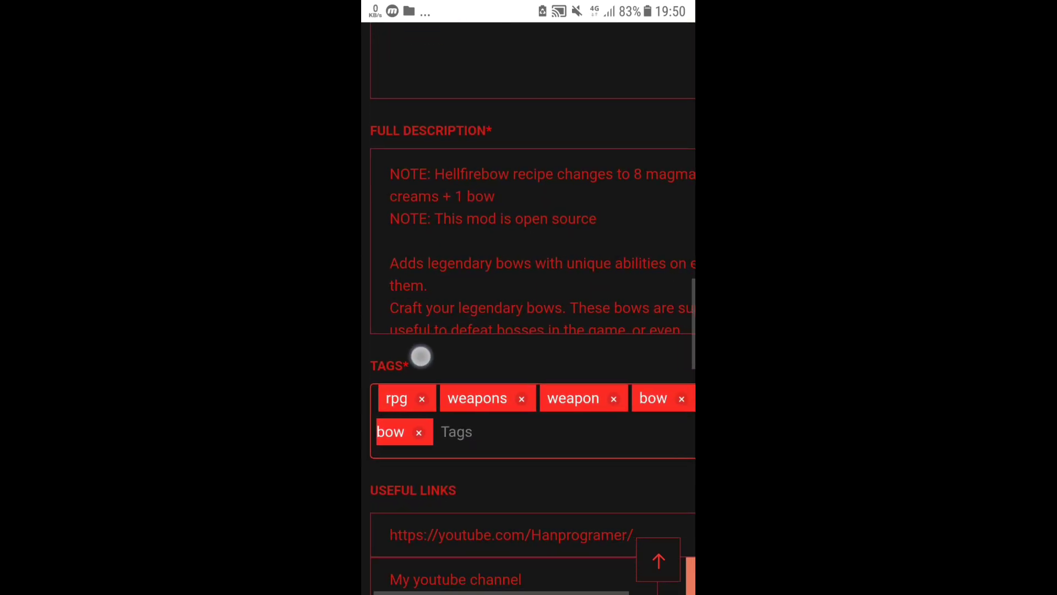
{"action": "scroll", "coordinate": [420, 356], "scroll_direction": "up", "scroll_amount": 5}
{"action": "left_click_drag", "start_coordinate": [635, 307], "coordinate": [638, 307]}
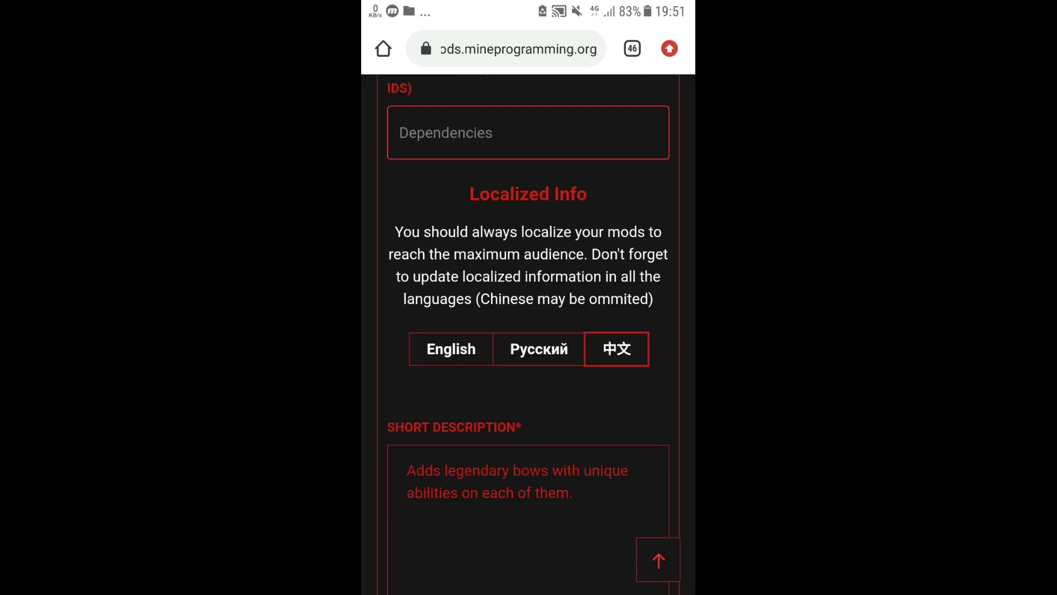
{"action": "scroll", "coordinate": [454, 355], "scroll_direction": "down", "scroll_amount": 4}
{"action": "scroll", "coordinate": [375, 349], "scroll_direction": "down", "scroll_amount": 1}
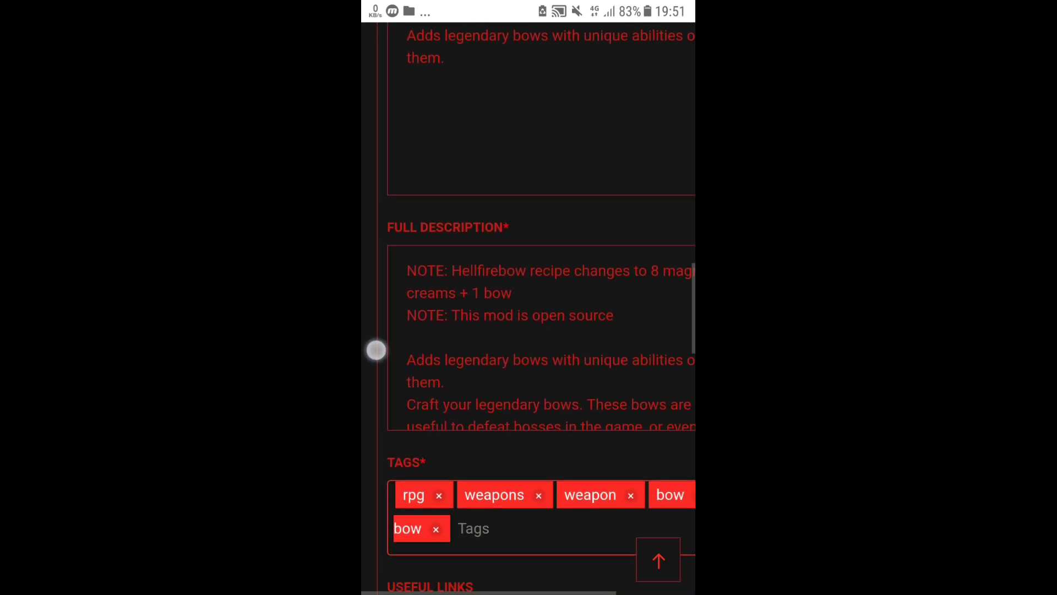
{"action": "scroll", "coordinate": [390, 372], "scroll_direction": "down", "scroll_amount": 2}
{"action": "scroll", "coordinate": [390, 371], "scroll_direction": "down", "scroll_amount": 2}
{"action": "scroll", "coordinate": [529, 383], "scroll_direction": "up", "scroll_amount": 2}
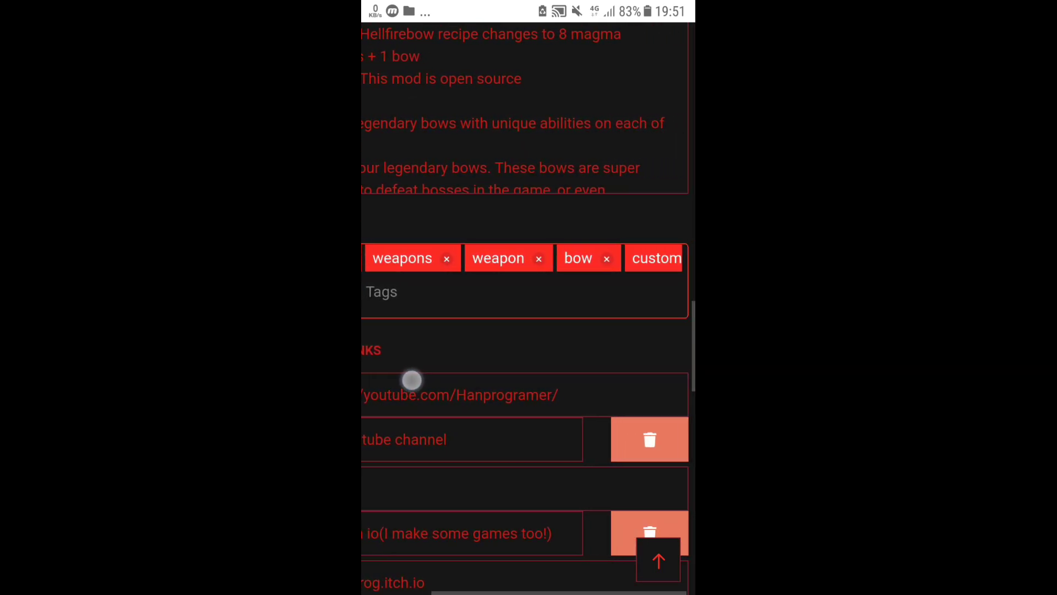
{"action": "left_click_drag", "start_coordinate": [410, 377], "coordinate": [482, 356]}
{"action": "scroll", "coordinate": [481, 356], "scroll_direction": "left", "scroll_amount": 2}
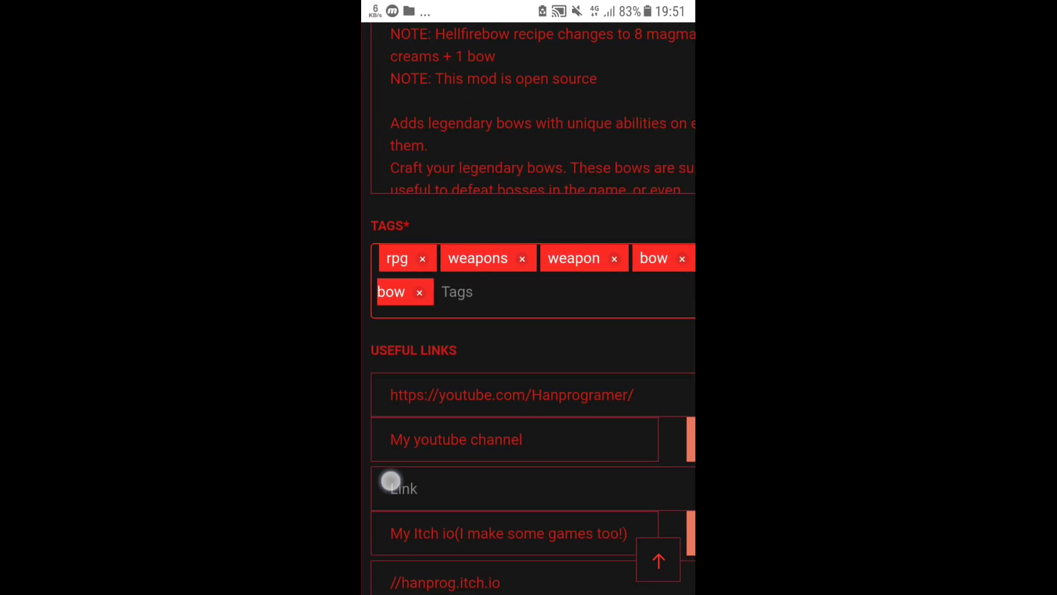
Step: Delete the 'My Itch io' and hanprog.itch.io link rows, keeping only the YouTube link
{"action": "left_click_drag", "start_coordinate": [391, 482], "coordinate": [377, 371]}
{"action": "scroll", "coordinate": [533, 315], "scroll_direction": "down", "scroll_amount": 1}
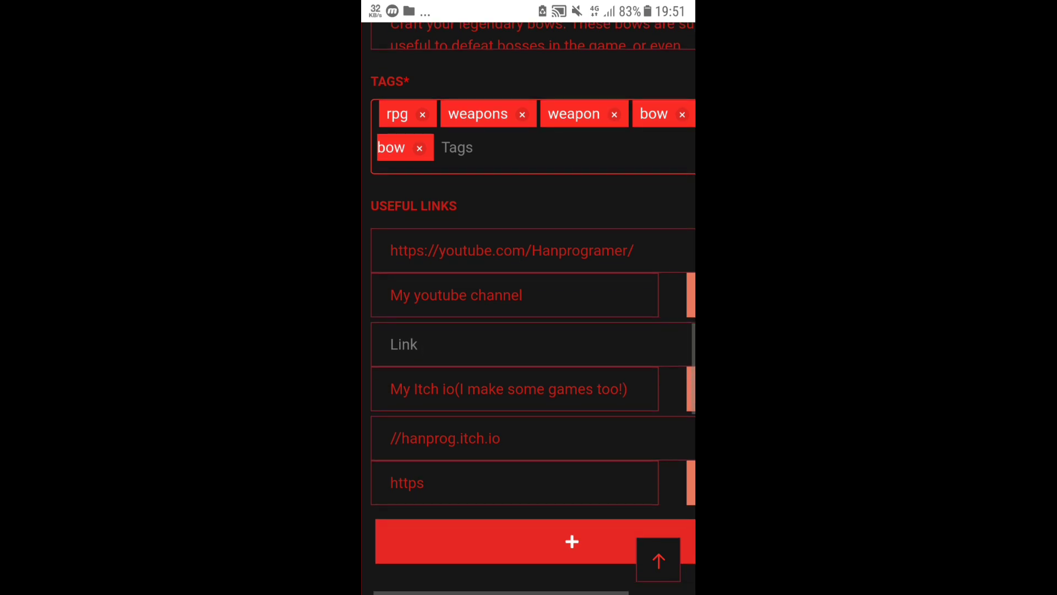
{"action": "mouse_move", "coordinate": [371, 455]}
{"action": "left_mouse_down"}
{"action": "mouse_move", "coordinate": [371, 406]}
{"action": "mouse_move", "coordinate": [403, 344]}
{"action": "left_mouse_up"}
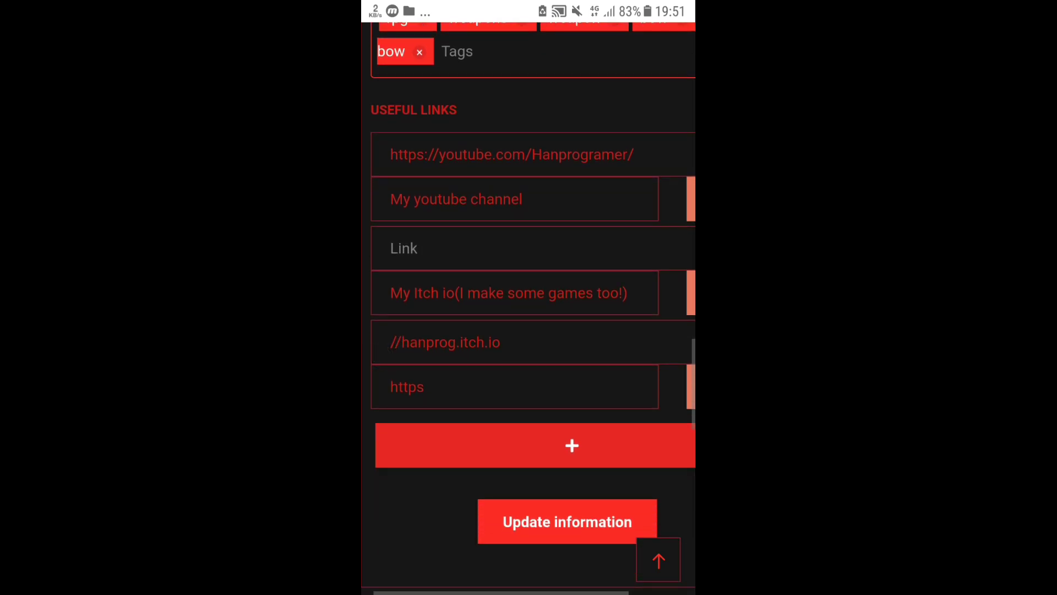
{"action": "mouse_move", "coordinate": [449, 388]}
{"action": "left_mouse_down"}
{"action": "mouse_move", "coordinate": [366, 380]}
{"action": "mouse_move", "coordinate": [450, 385]}
{"action": "mouse_move", "coordinate": [524, 416]}
{"action": "mouse_move", "coordinate": [394, 414]}
{"action": "mouse_move", "coordinate": [493, 413]}
{"action": "mouse_move", "coordinate": [402, 404]}
{"action": "mouse_move", "coordinate": [438, 420]}
{"action": "mouse_move", "coordinate": [413, 418]}
{"action": "left_mouse_up"}
{"action": "left_click_drag", "start_coordinate": [438, 383], "coordinate": [455, 384]}
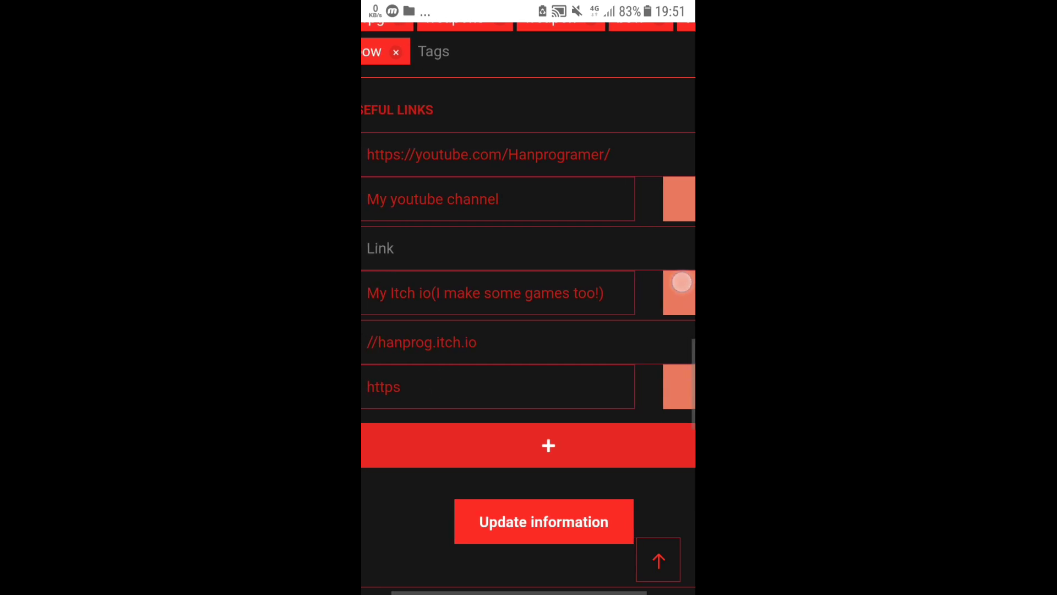
{"action": "left_click", "coordinate": [680, 285]}
{"action": "left_click", "coordinate": [679, 294]}
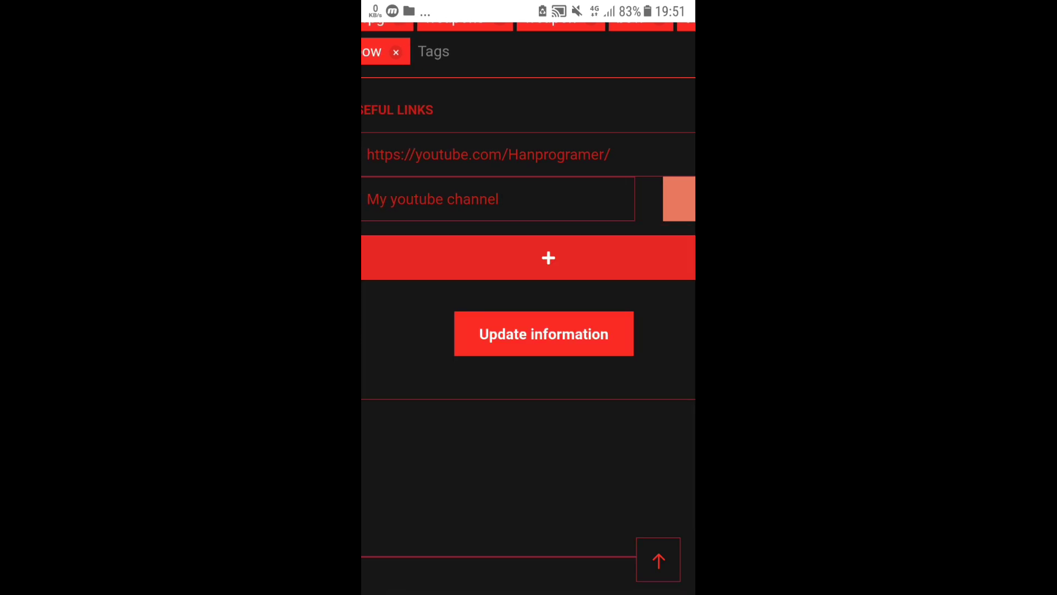
Step: Save the mod changes with Update information
{"action": "left_click_drag", "start_coordinate": [386, 375], "coordinate": [466, 397]}
{"action": "mouse_move", "coordinate": [479, 478]}
{"action": "left_mouse_down"}
{"action": "mouse_move", "coordinate": [437, 422]}
{"action": "mouse_move", "coordinate": [444, 446]}
{"action": "left_mouse_up"}
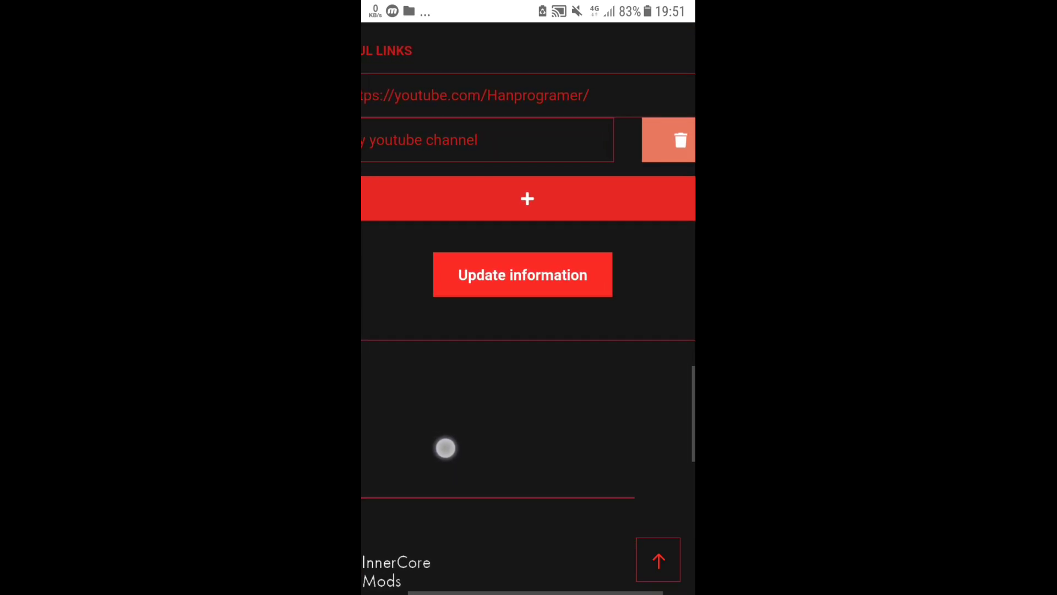
{"action": "left_click_drag", "start_coordinate": [474, 273], "coordinate": [463, 374]}
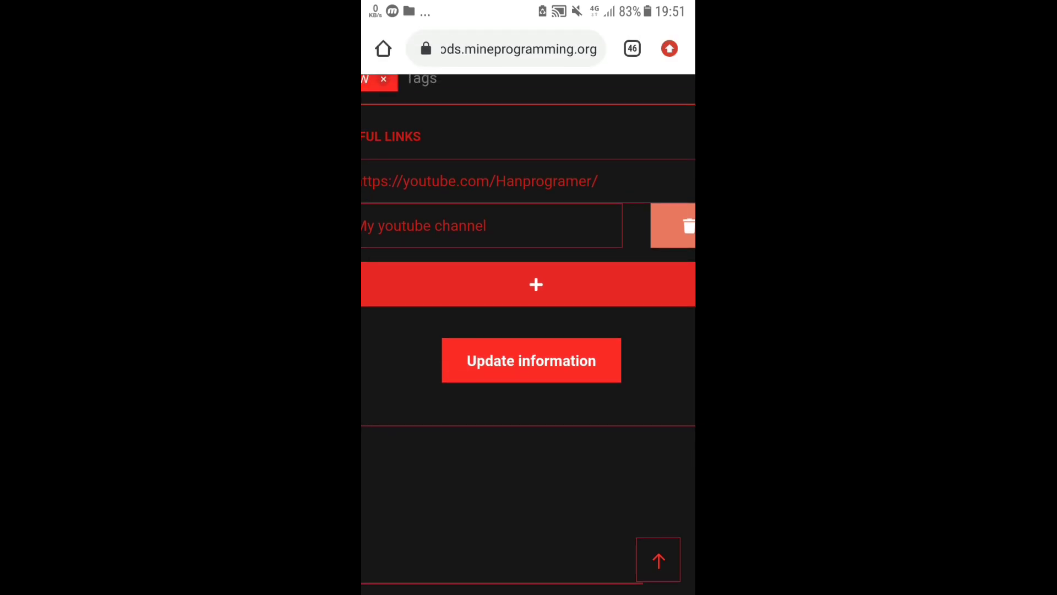
{"action": "left_click", "coordinate": [530, 364]}
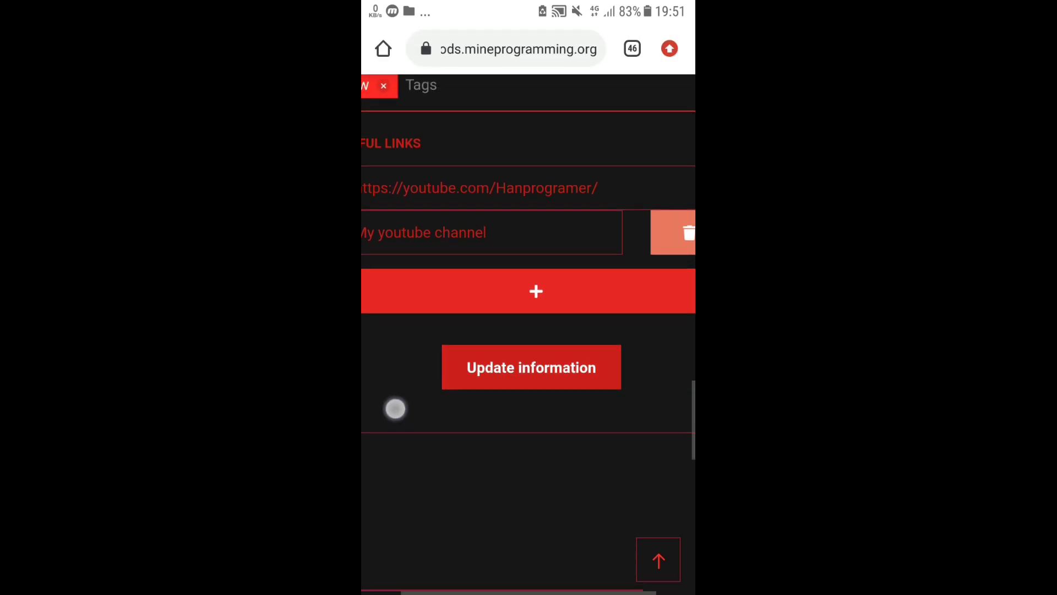
Step: Switch to the Game Launcher and start Inner Core
{"action": "left_click_drag", "start_coordinate": [394, 403], "coordinate": [395, 574]}
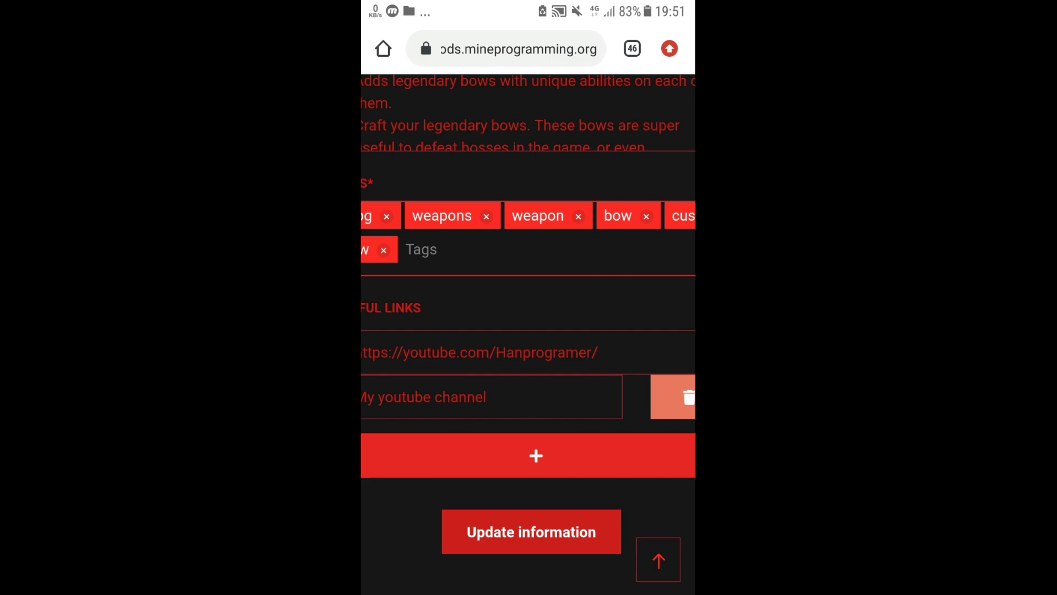
{"action": "left_click_drag", "start_coordinate": [409, 407], "coordinate": [389, 326]}
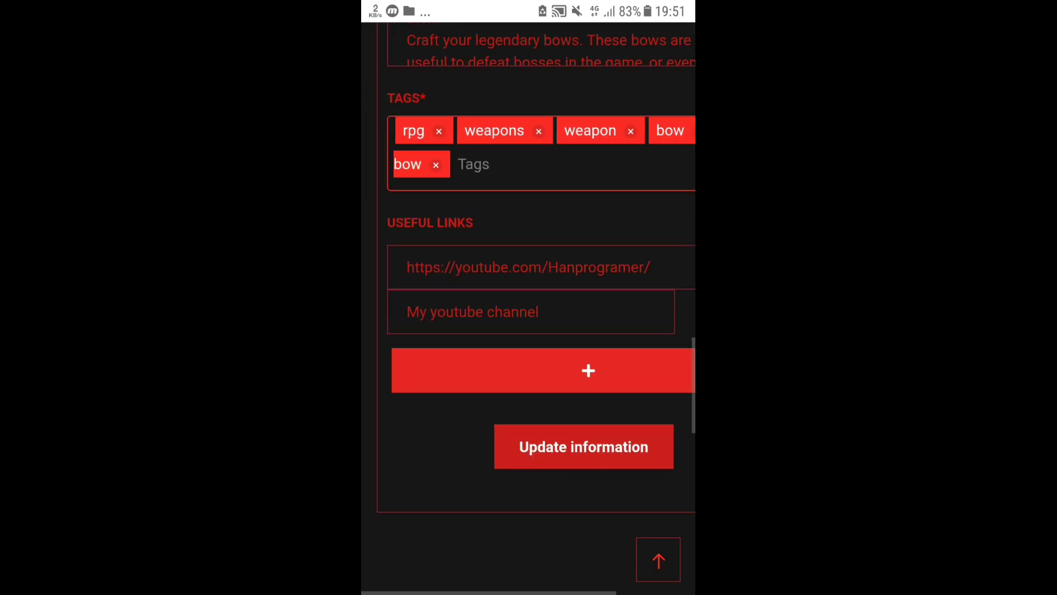
{"action": "left_click", "coordinate": [471, 302]}
{"action": "left_click", "coordinate": [289, 436]}
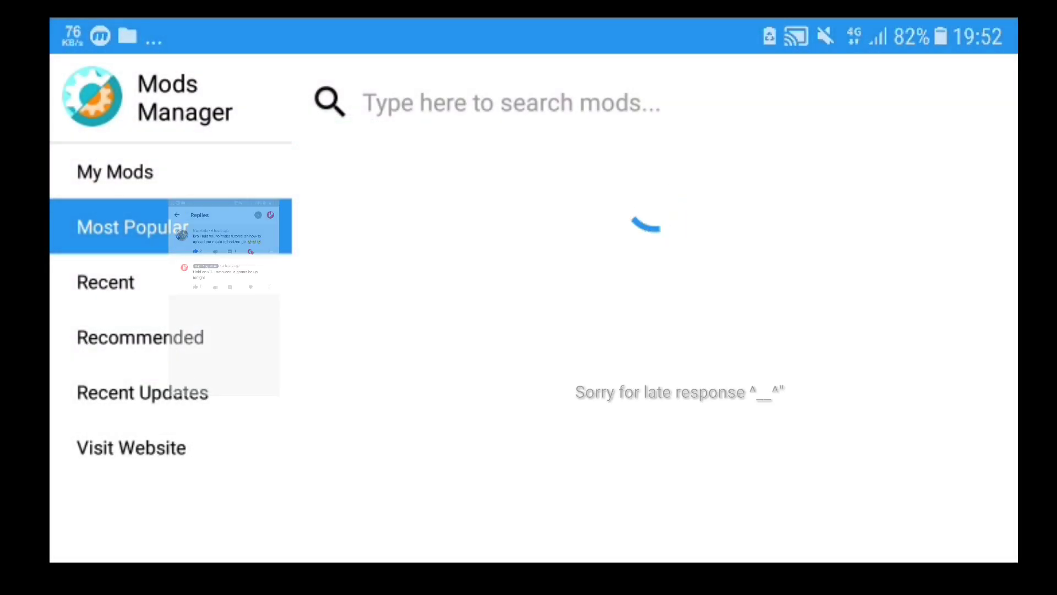
Step: Search the Mods Manager catalogue for 'legendary bow', correcting a typo before submitting
{"action": "left_click", "coordinate": [512, 103]}
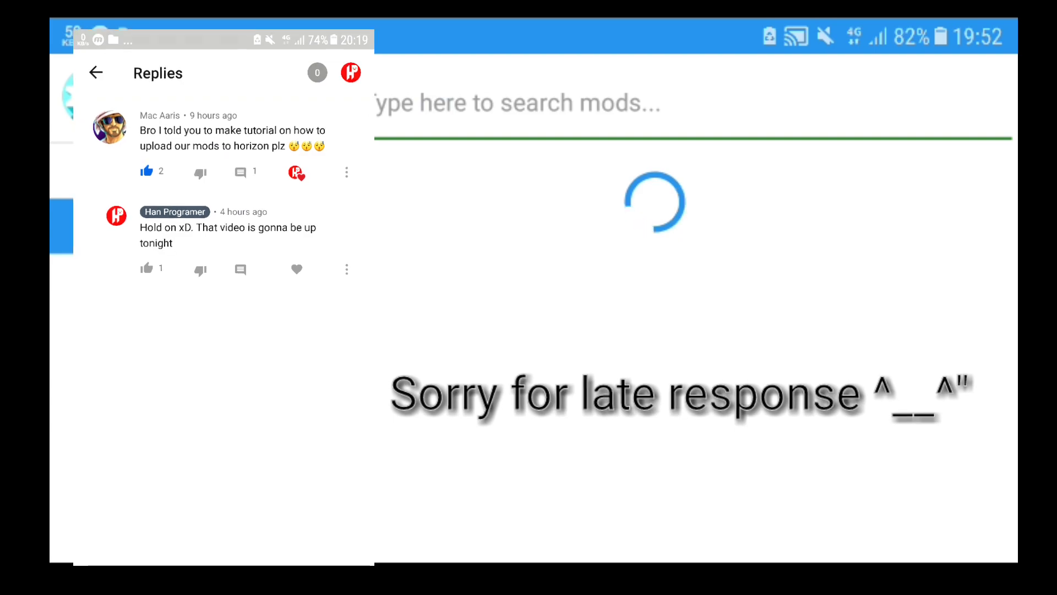
{"action": "type", "text": "leg"}
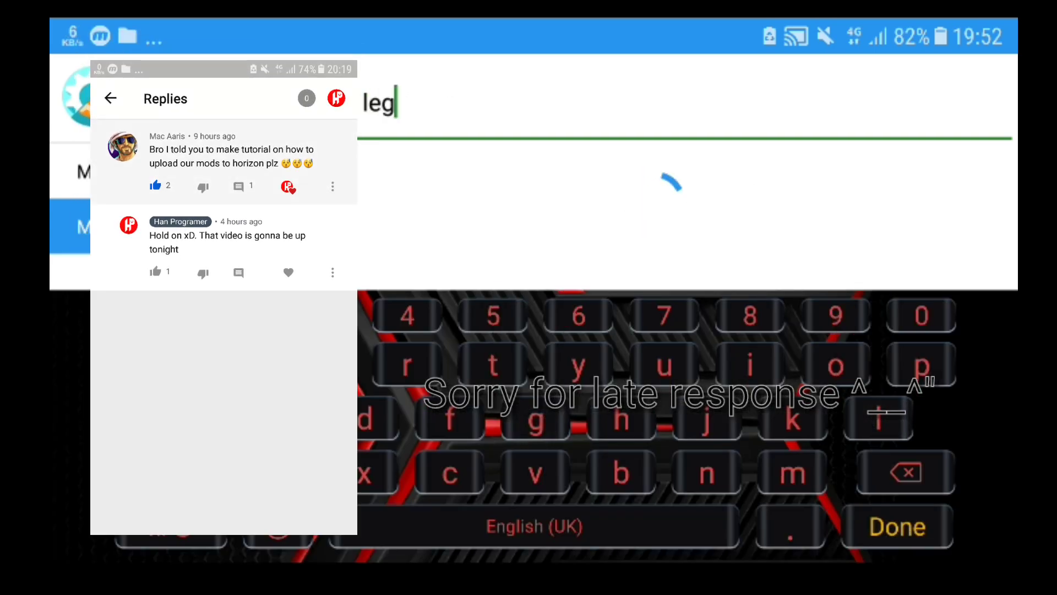
{"action": "type", "text": "endar"}
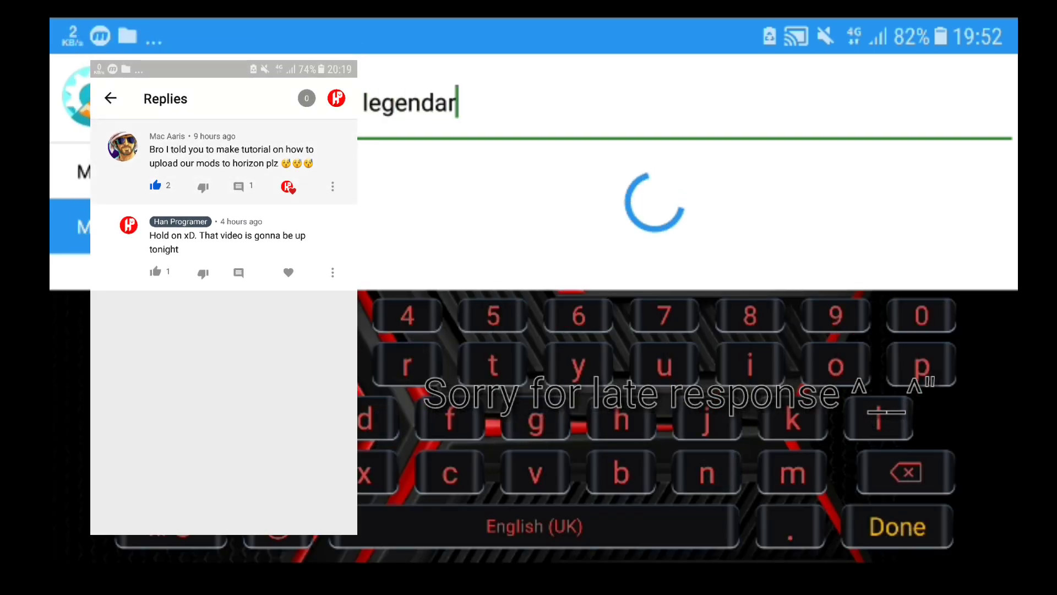
{"action": "type", "text": "y bow"}
{"action": "left_click", "coordinate": [925, 521]}
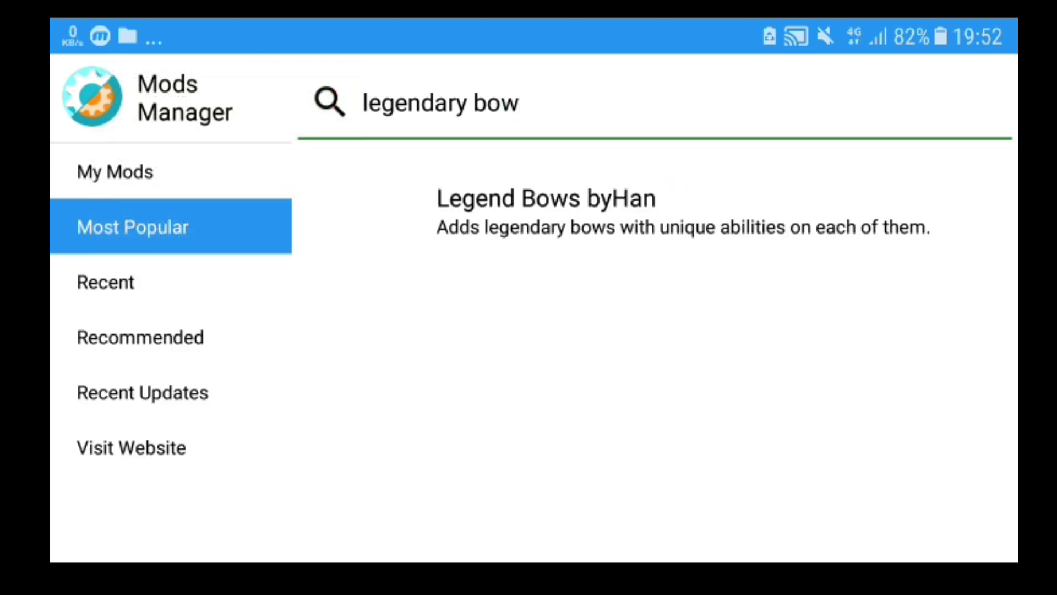
Step: Open the Legend Bows byHan result and browse its screenshots, including the Hellfire Bow recipe
{"action": "left_click", "coordinate": [647, 223]}
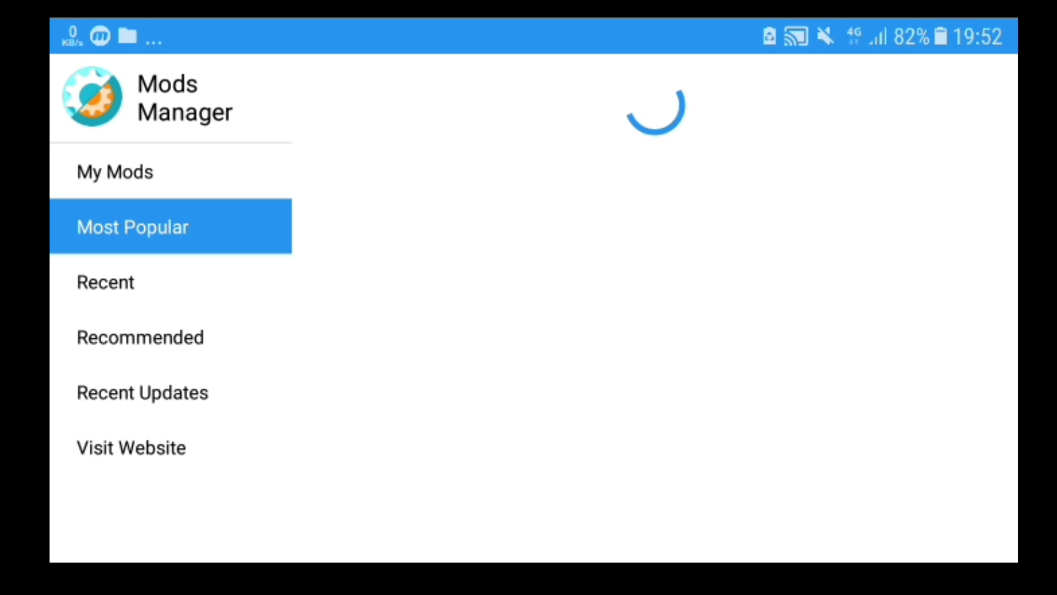
{"action": "left_click_drag", "start_coordinate": [932, 481], "coordinate": [909, 468]}
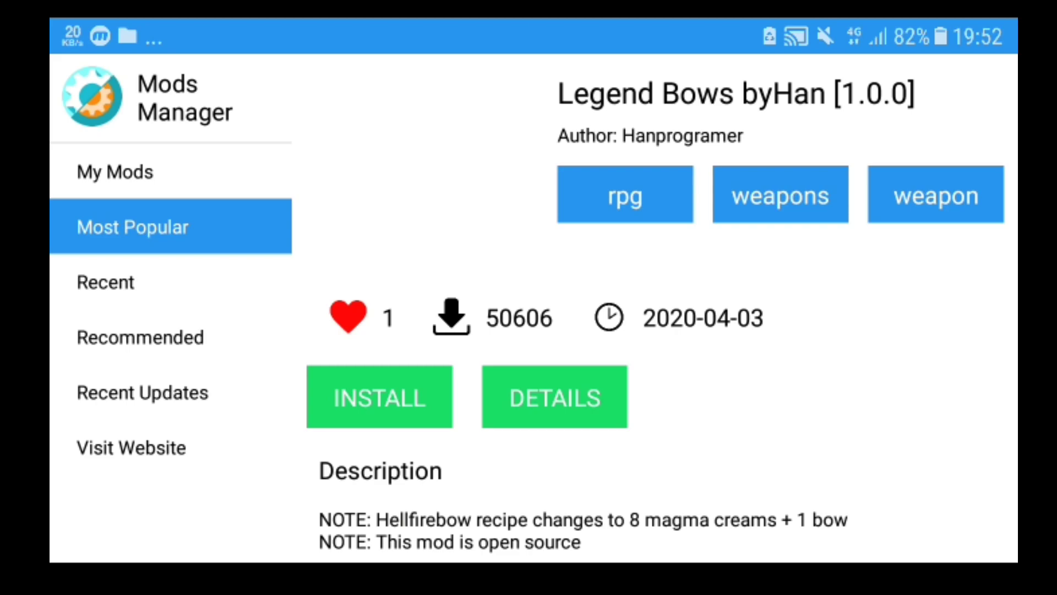
{"action": "left_click_drag", "start_coordinate": [376, 529], "coordinate": [236, 265]}
{"action": "left_click_drag", "start_coordinate": [378, 373], "coordinate": [316, 471]}
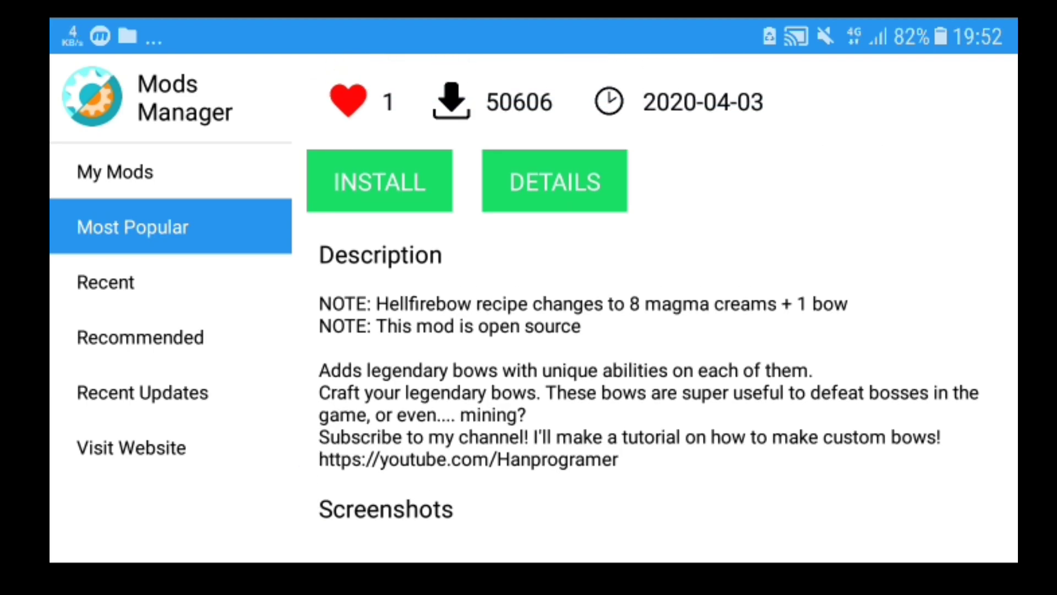
{"action": "scroll", "coordinate": [644, 330], "scroll_direction": "down", "scroll_amount": 1}
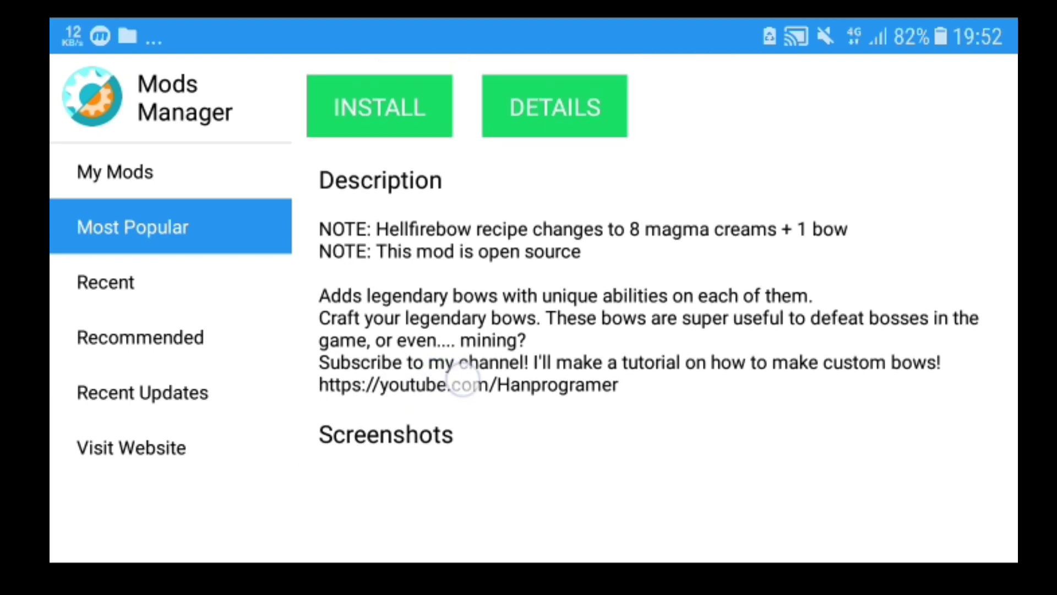
{"action": "scroll", "coordinate": [644, 330], "scroll_direction": "up", "scroll_amount": 5}
{"action": "left_click_drag", "start_coordinate": [821, 309], "coordinate": [831, 177]}
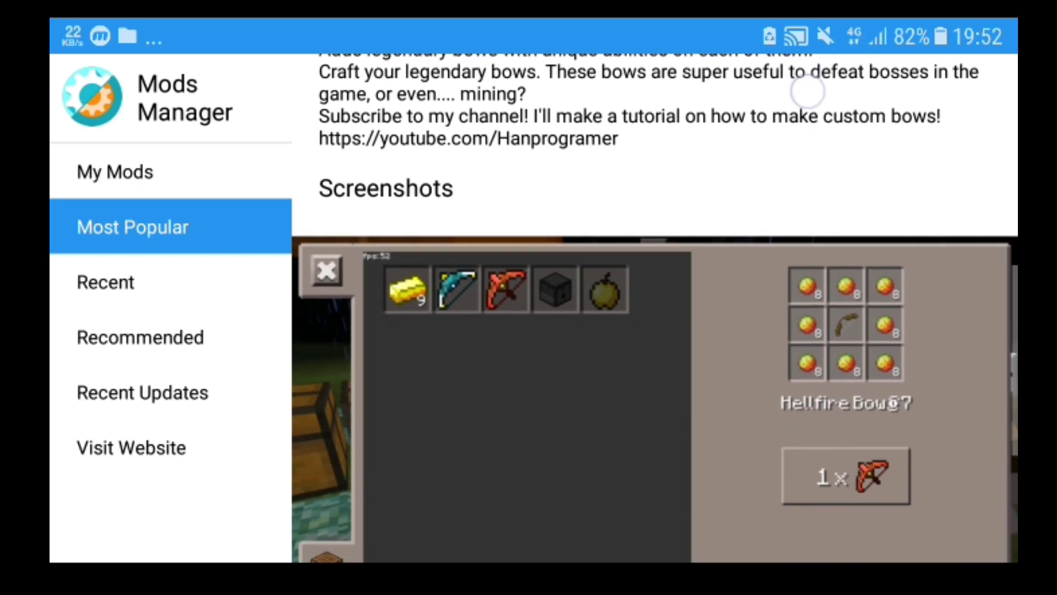
{"action": "left_click_drag", "start_coordinate": [858, 355], "coordinate": [859, 197]}
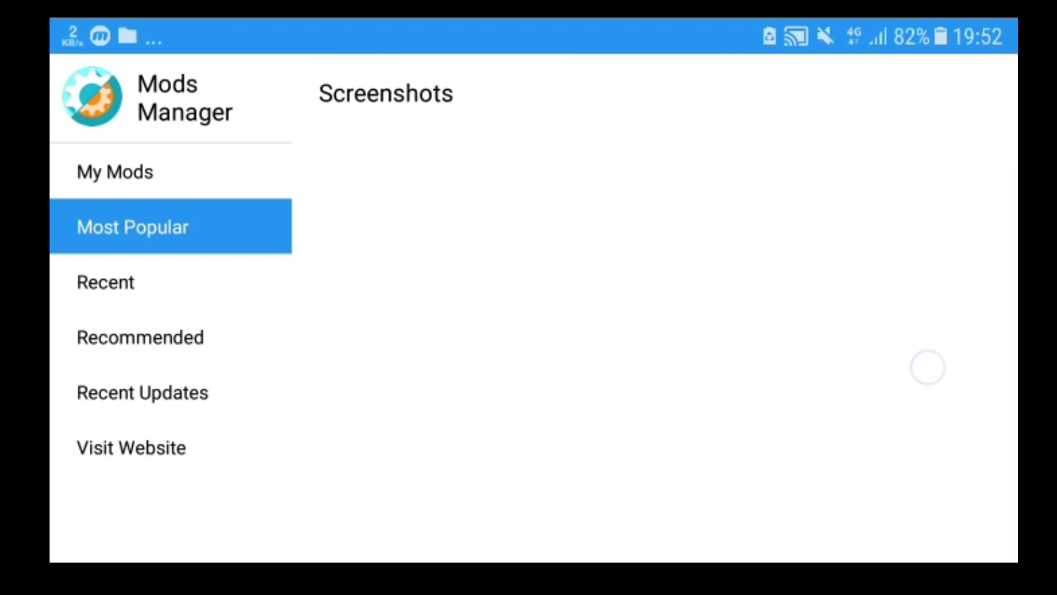
{"action": "mouse_move", "coordinate": [928, 366]}
{"action": "left_mouse_down"}
{"action": "mouse_move", "coordinate": [880, 430]}
{"action": "mouse_move", "coordinate": [816, 413]}
{"action": "left_mouse_up"}
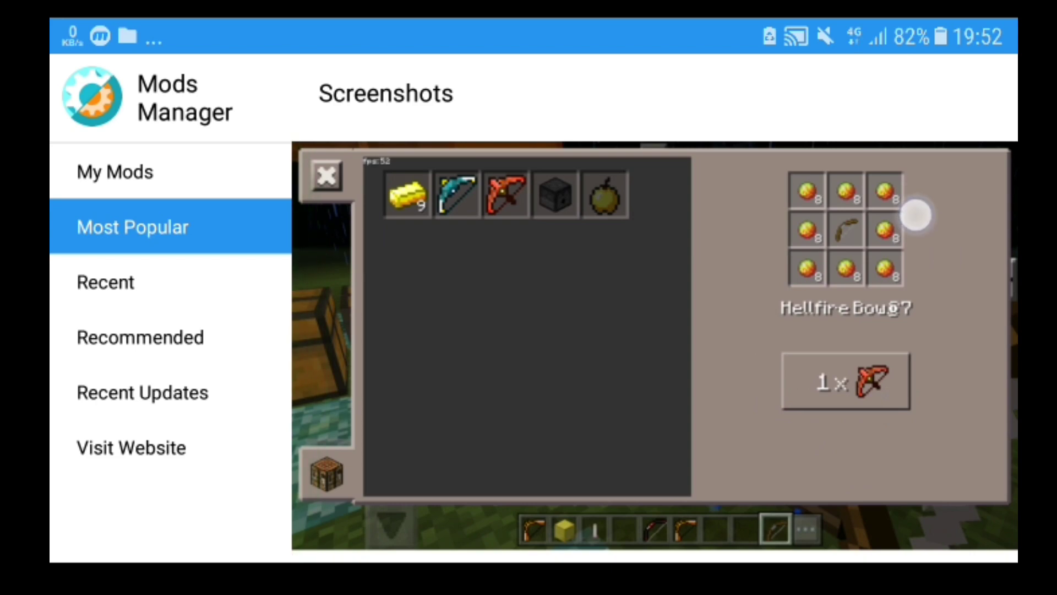
{"action": "mouse_move", "coordinate": [916, 215]}
{"action": "left_mouse_down"}
{"action": "mouse_move", "coordinate": [906, 496]}
{"action": "mouse_move", "coordinate": [897, 408]}
{"action": "left_mouse_up"}
{"action": "mouse_move", "coordinate": [942, 529]}
{"action": "left_mouse_down"}
{"action": "mouse_move", "coordinate": [939, 270]}
{"action": "mouse_move", "coordinate": [939, 495]}
{"action": "left_mouse_up"}
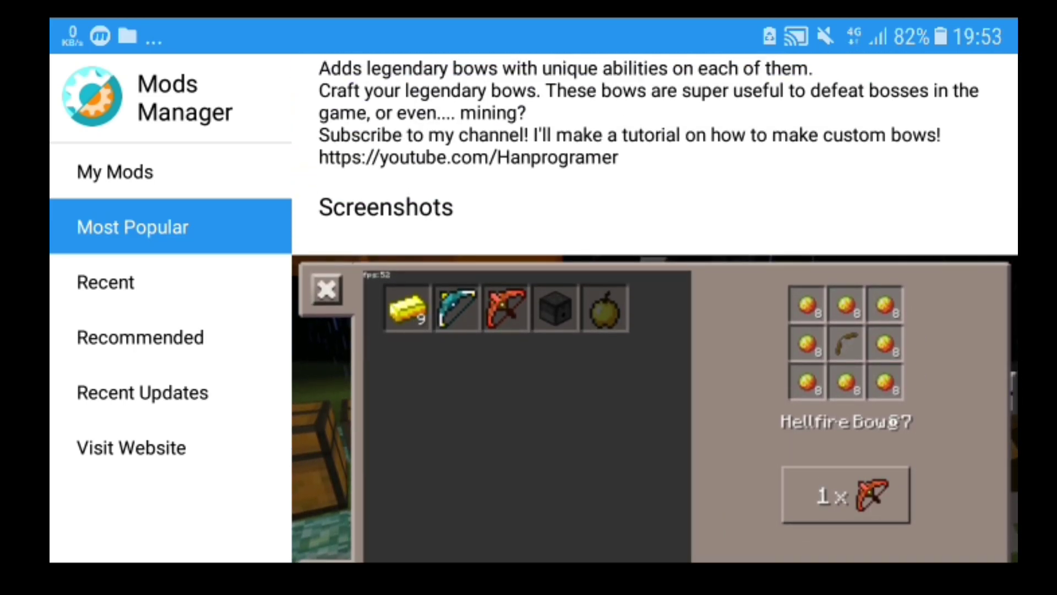
Step: Switch back to Chrome from Recents to reach the InnerCore Mods account page
{"action": "key", "text": "super"}
{"action": "left_click_drag", "start_coordinate": [668, 289], "coordinate": [667, 371]}
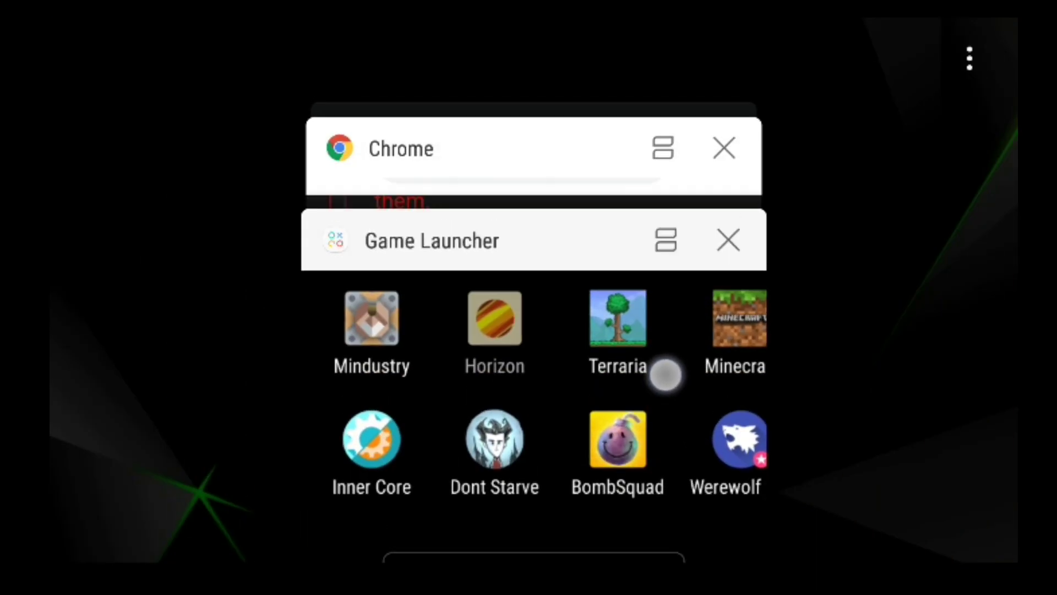
{"action": "left_click", "coordinate": [507, 512]}
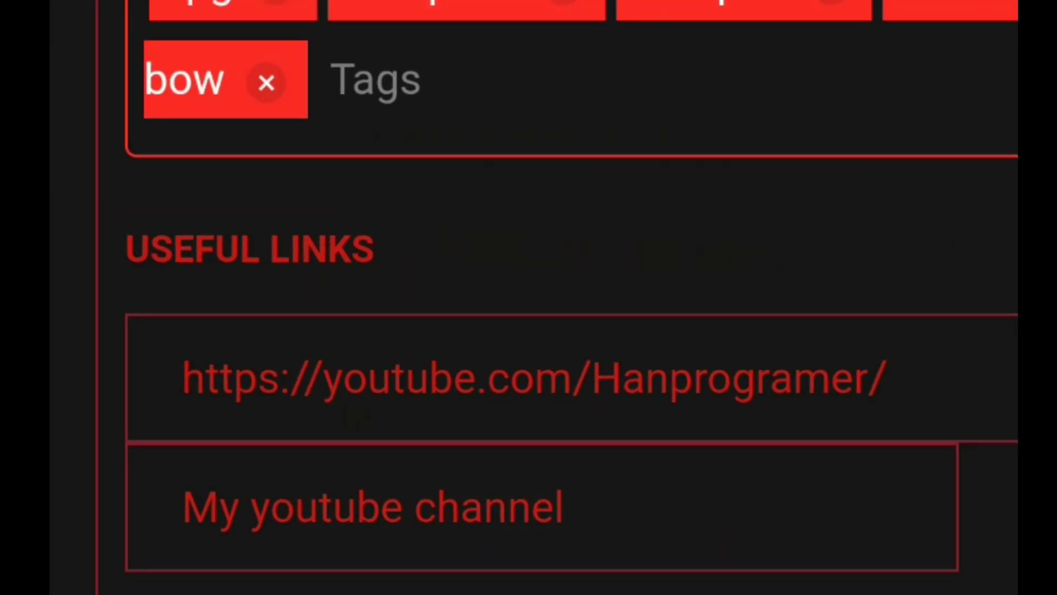
{"action": "left_click_drag", "start_coordinate": [185, 323], "coordinate": [150, 576]}
{"action": "scroll", "coordinate": [150, 576], "scroll_direction": "up", "scroll_amount": 5}
{"action": "scroll", "coordinate": [178, 578], "scroll_direction": "up", "scroll_amount": 5}
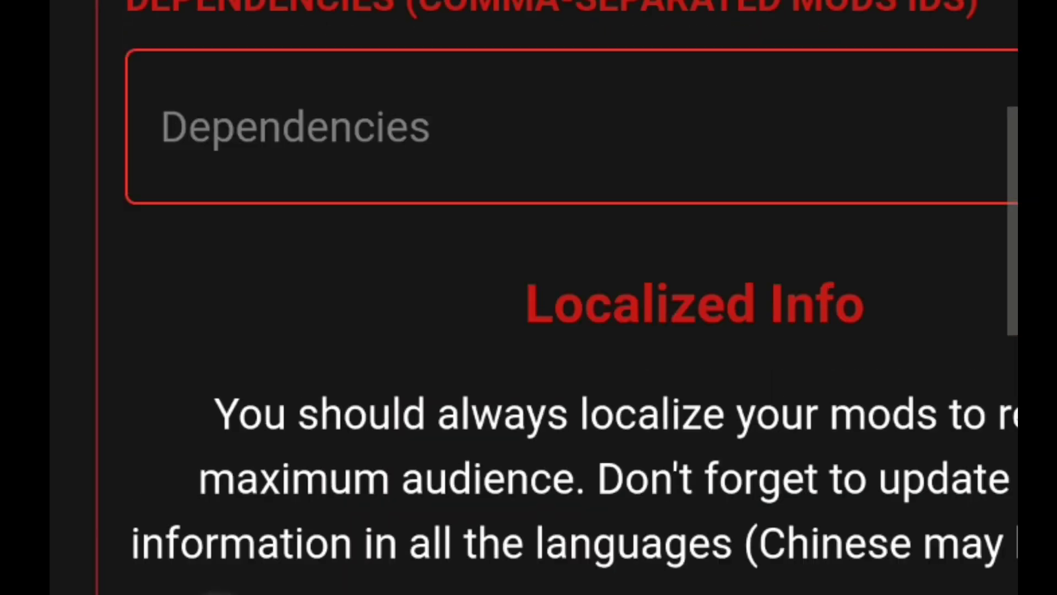
{"action": "scroll", "coordinate": [177, 578], "scroll_direction": "up", "scroll_amount": 5}
{"action": "scroll", "coordinate": [170, 586], "scroll_direction": "up", "scroll_amount": 5}
{"action": "scroll", "coordinate": [169, 587], "scroll_direction": "down", "scroll_amount": 10}
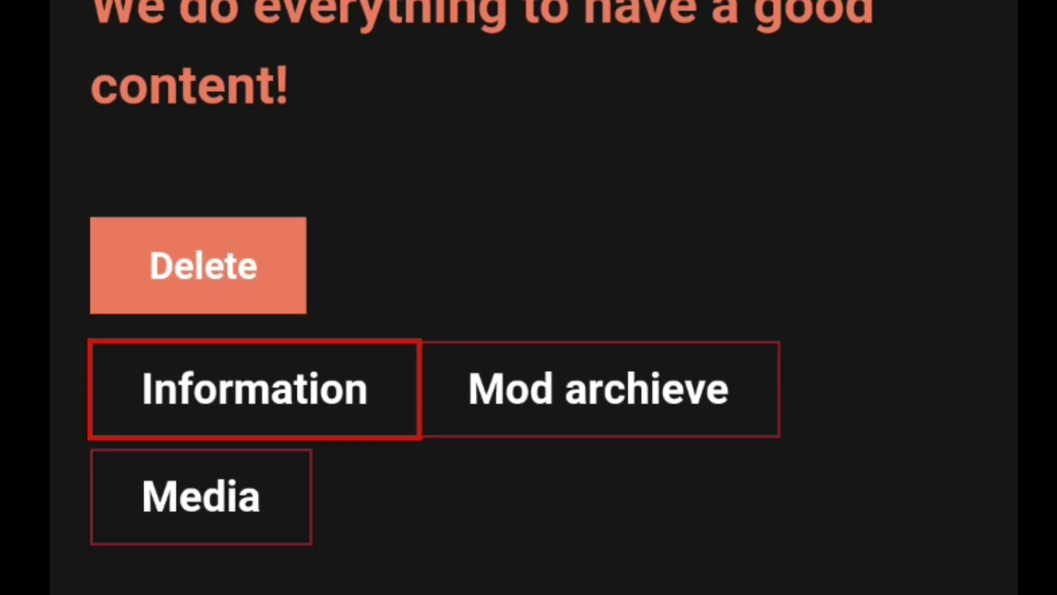
{"action": "scroll", "coordinate": [151, 368], "scroll_direction": "up", "scroll_amount": 10}
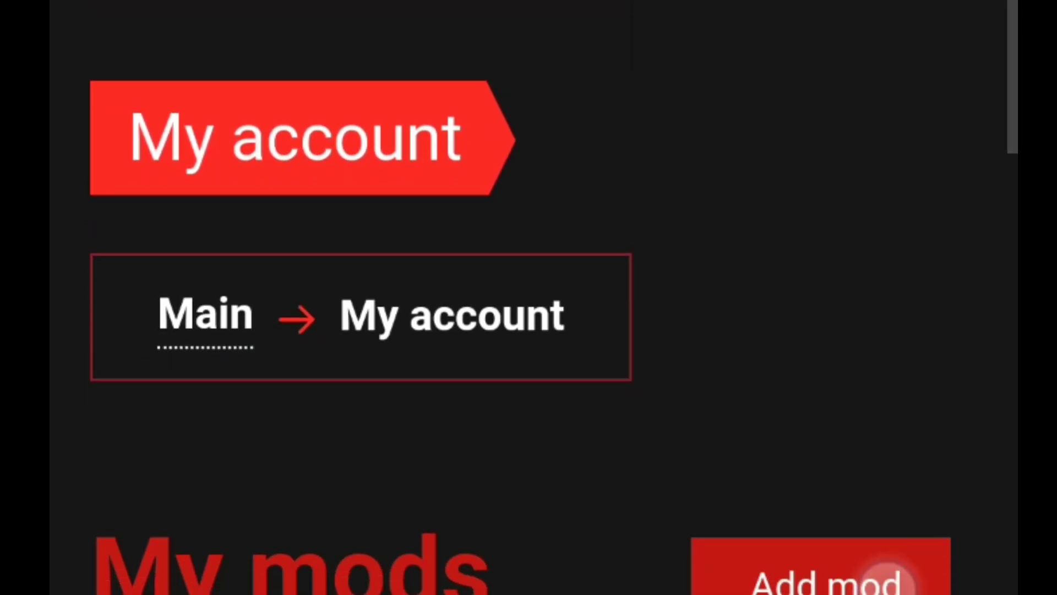